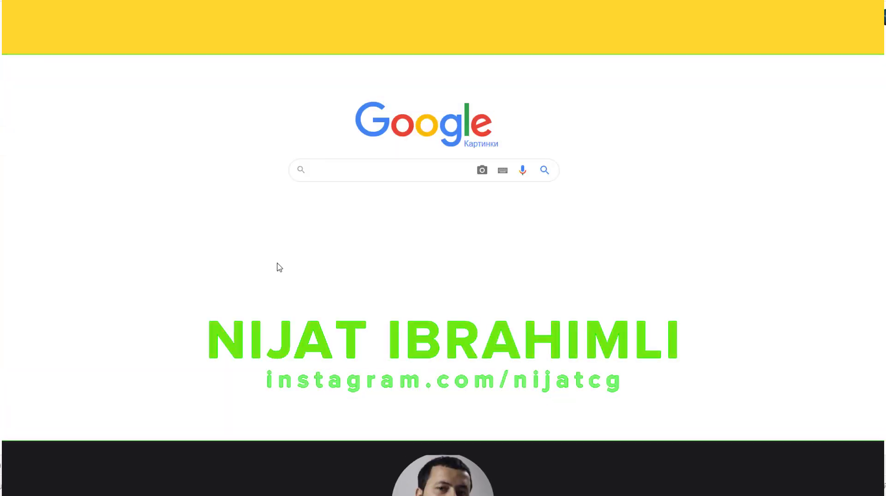
# Search Google Images for 'earth texture dots' and preview the World Map Dotted Black result.
pyautogui.click(354, 176)
pyautogui.write('earth')
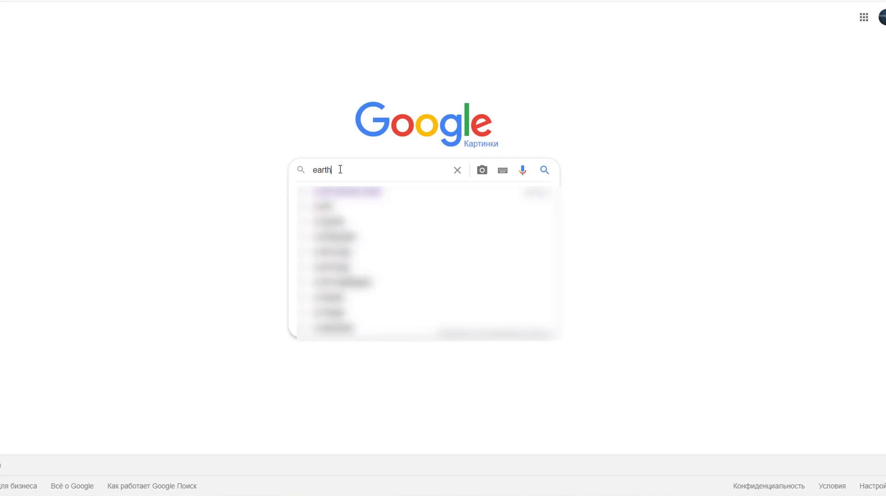
pyautogui.write(' texture dots')
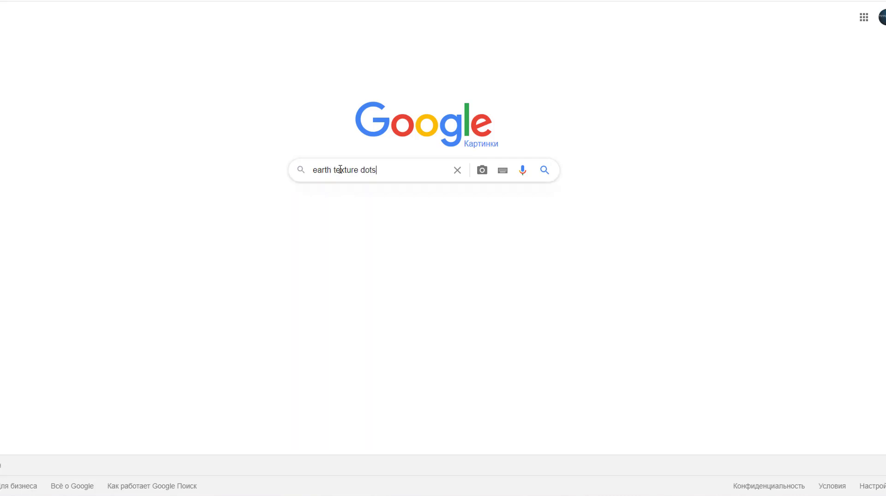
pyautogui.press('Return')
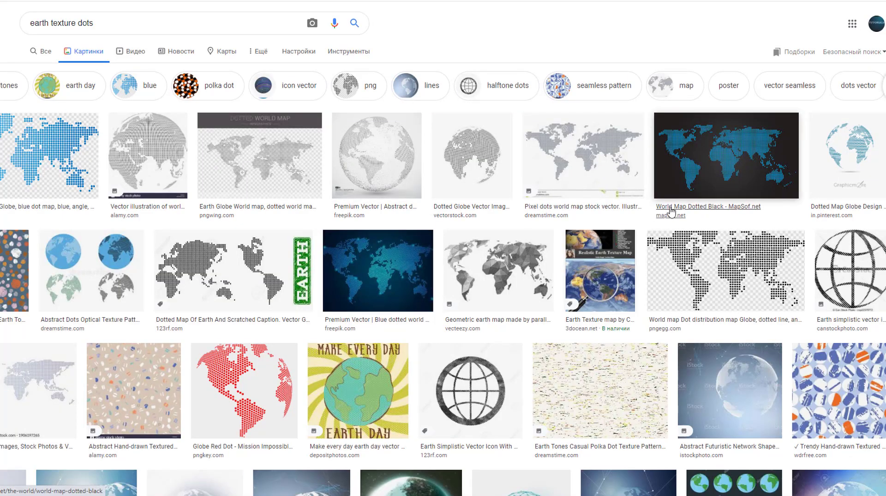
pyautogui.click(671, 214)
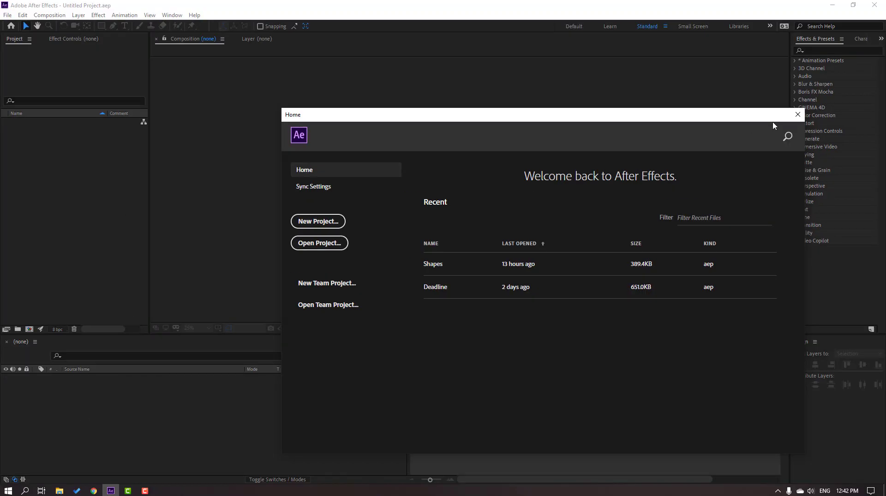
# Create a new 1920×1080, 10-second composition named Map.
pyautogui.click(797, 114)
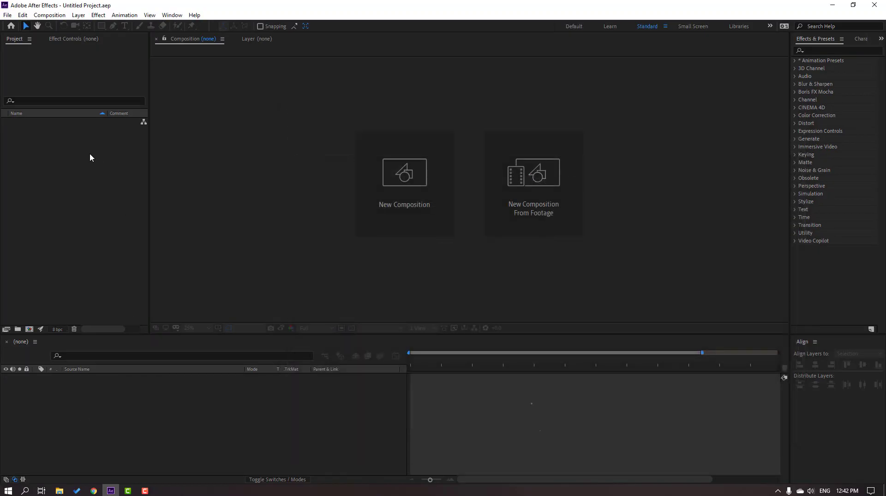
pyautogui.rightClick(77, 153)
pyautogui.click(116, 158)
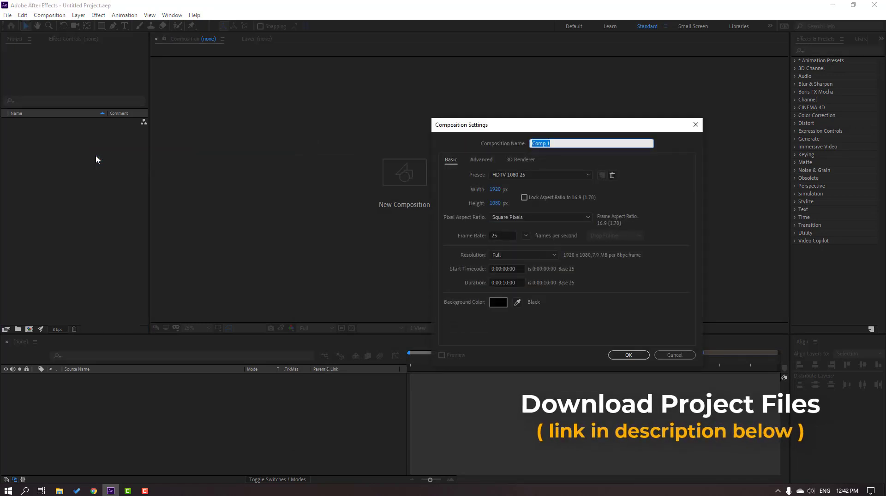
pyautogui.write('Map')
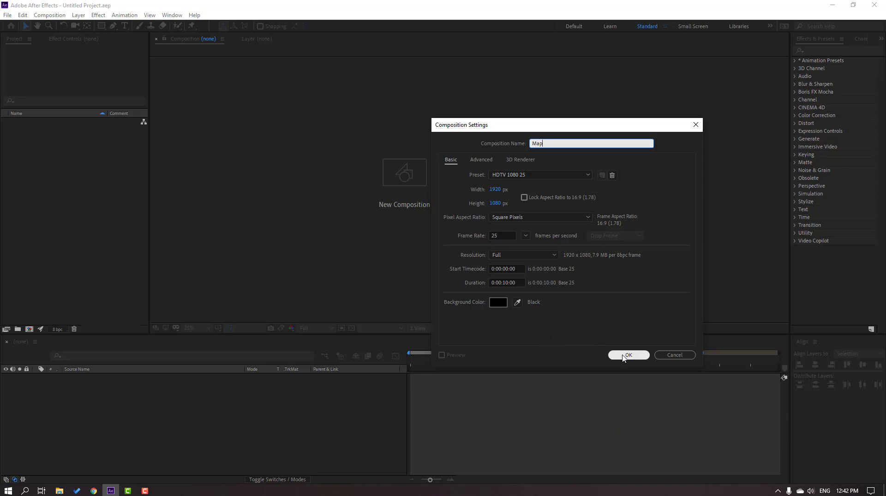
pyautogui.click(626, 356)
# Import the world-map-dotted-black.png file into the project.
pyautogui.rightClick(68, 176)
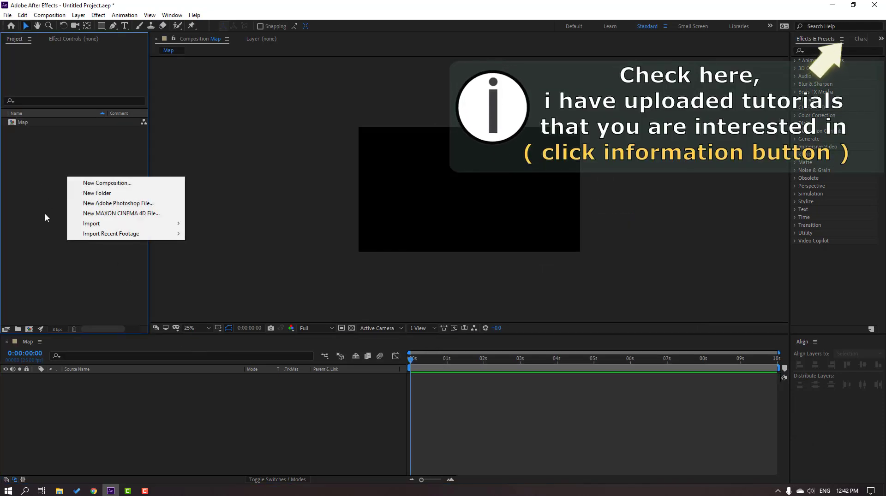
pyautogui.moveTo(99, 223)
pyautogui.click(216, 224)
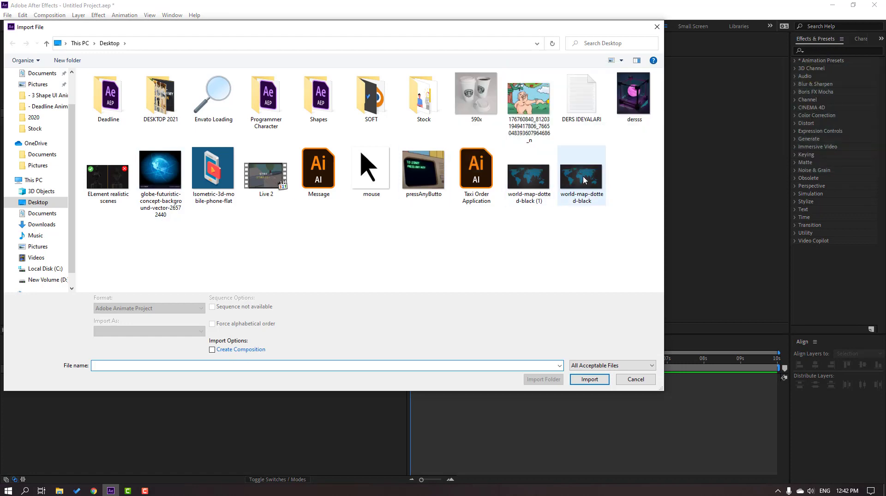
pyautogui.click(581, 178)
pyautogui.click(589, 372)
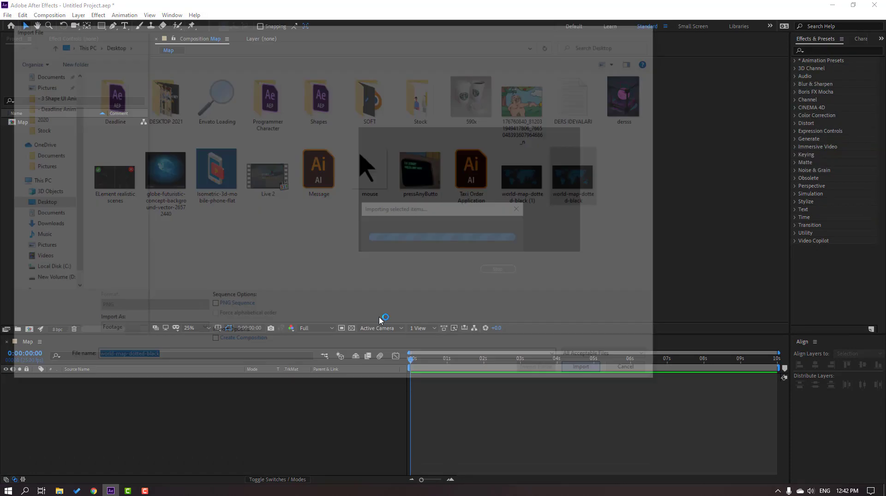
# Place the map image in the Map composition and scale it to 52%.
pyautogui.moveTo(45, 132); pyautogui.dragTo(103, 413)
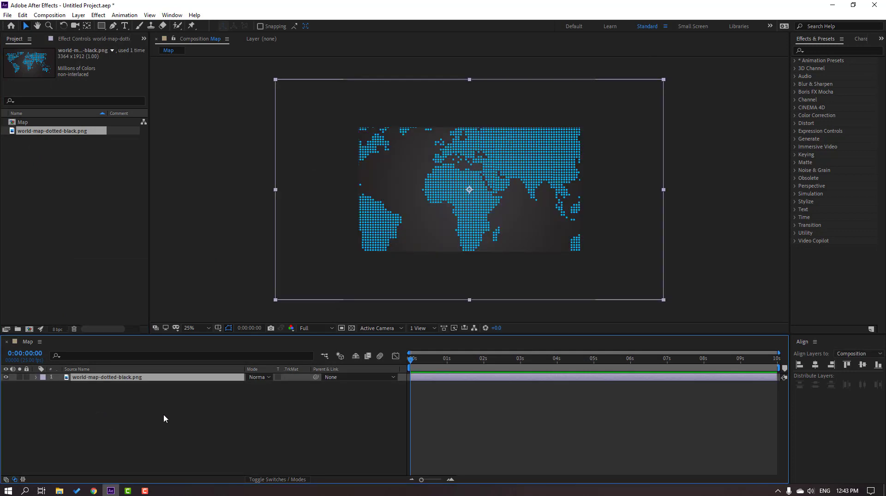
pyautogui.press('s')
pyautogui.moveTo(257, 385); pyautogui.dragTo(239, 383)
pyautogui.click(36, 378)
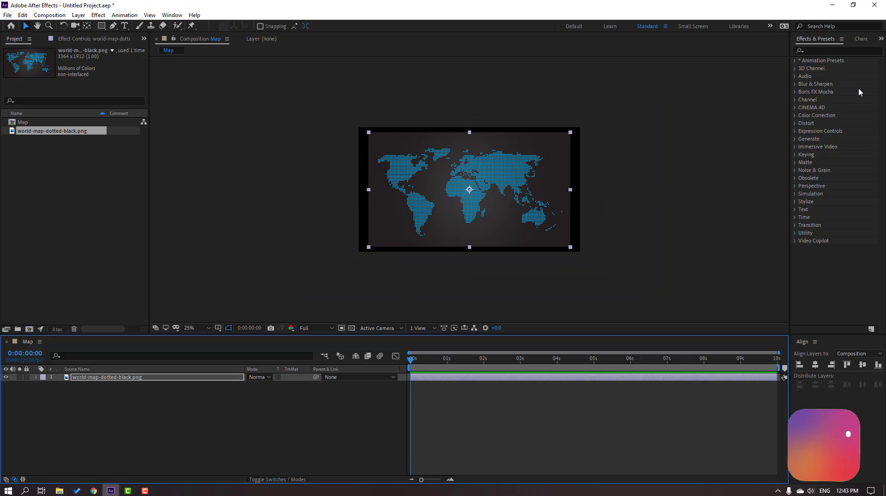
pyautogui.click(820, 49)
# Apply CC Sphere to the map layer with Radius 560, viewing the composition at 50%.
pyautogui.write('c')
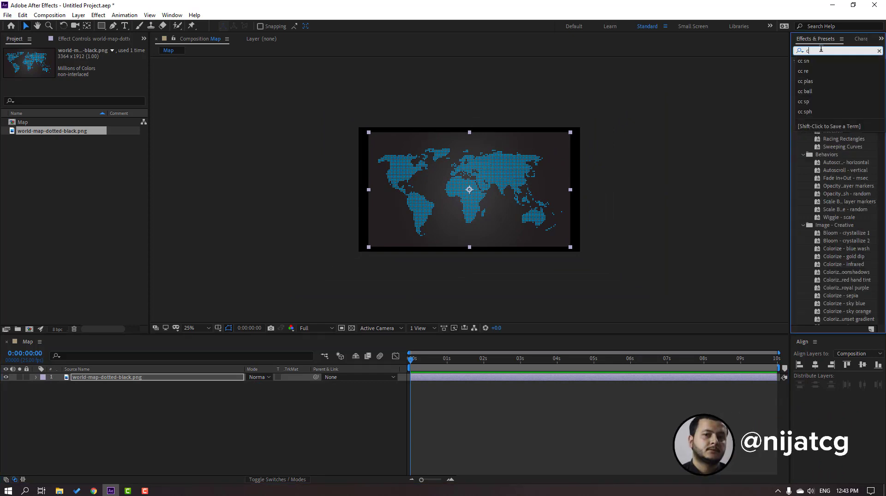
pyautogui.write('c sp')
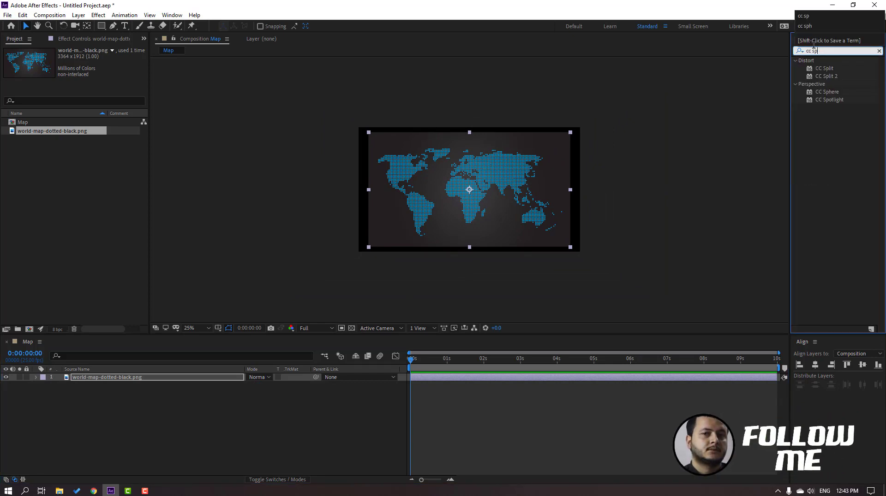
pyautogui.moveTo(827, 92); pyautogui.dragTo(85, 380)
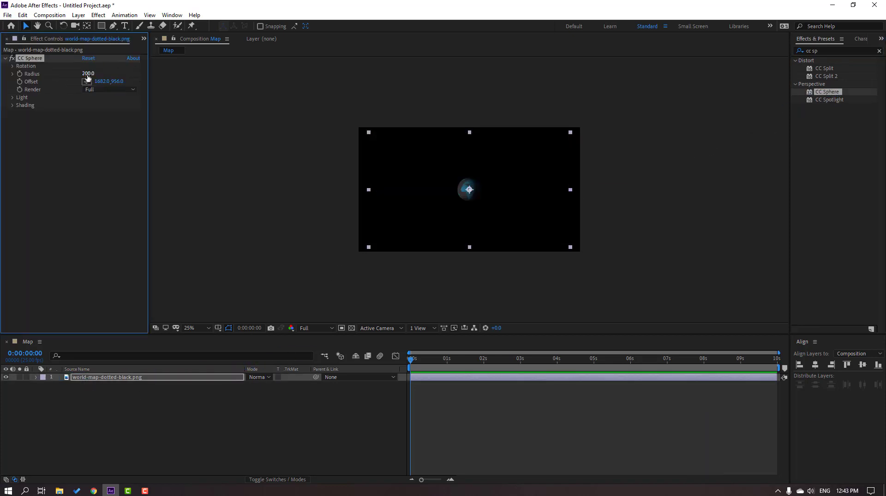
pyautogui.moveTo(88, 77); pyautogui.dragTo(243, 64)
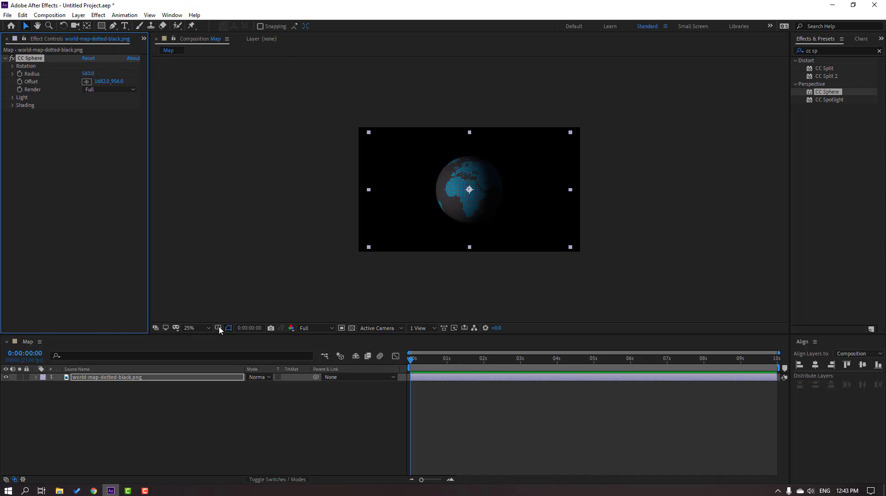
pyautogui.click(206, 328)
pyautogui.click(217, 181)
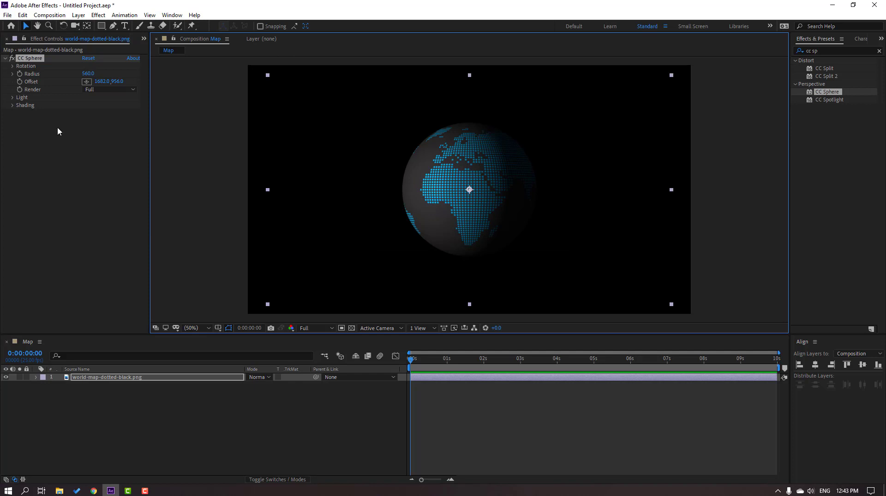
pyautogui.click(12, 97)
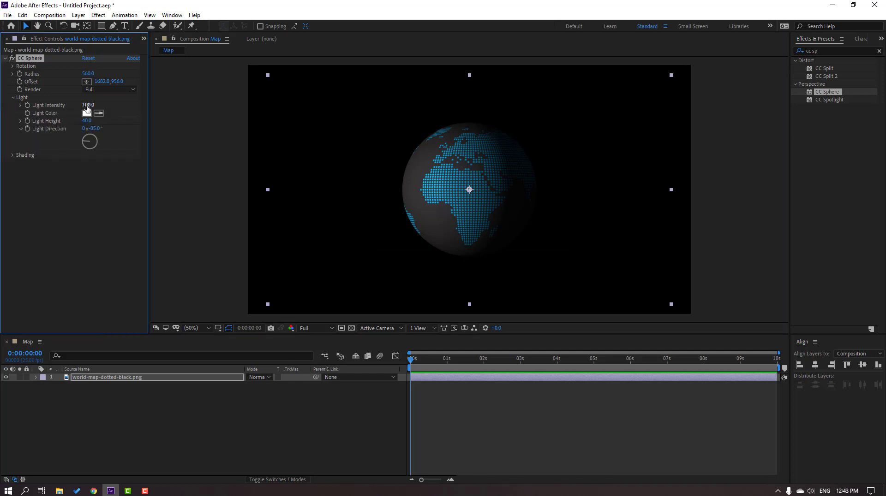
# Set CC Sphere Light Intensity 157, Ambient 77, Diffuse 31, Roughness 0.057, Metal 42, Reflective 58.
pyautogui.moveTo(87, 105); pyautogui.dragTo(110, 121)
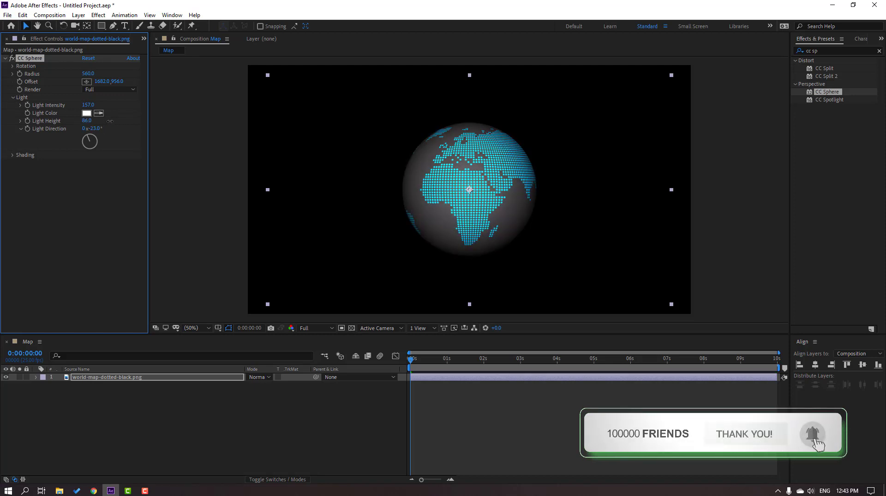
pyautogui.click(12, 97)
pyautogui.click(13, 105)
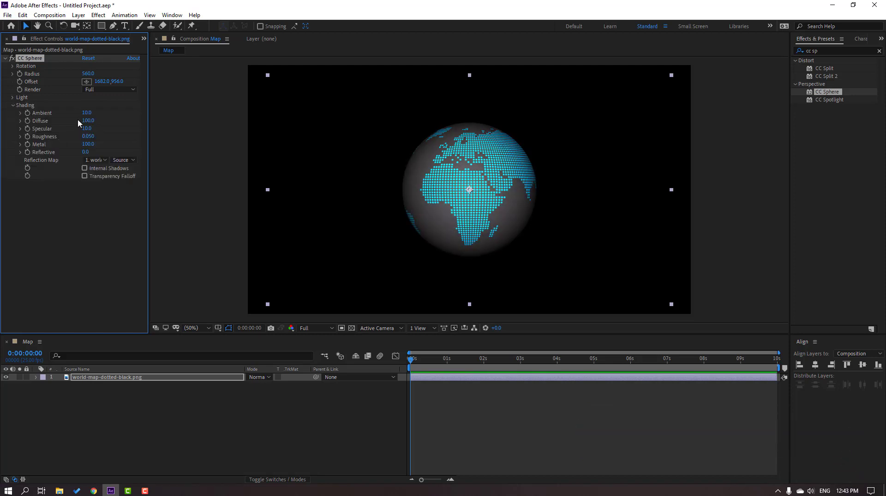
pyautogui.moveTo(92, 112)
pyautogui.mouseDown()
pyautogui.moveTo(120, 113)
pyautogui.moveTo(77, 122)
pyautogui.moveTo(72, 131)
pyautogui.moveTo(99, 142)
pyautogui.moveTo(82, 136)
pyautogui.mouseUp()
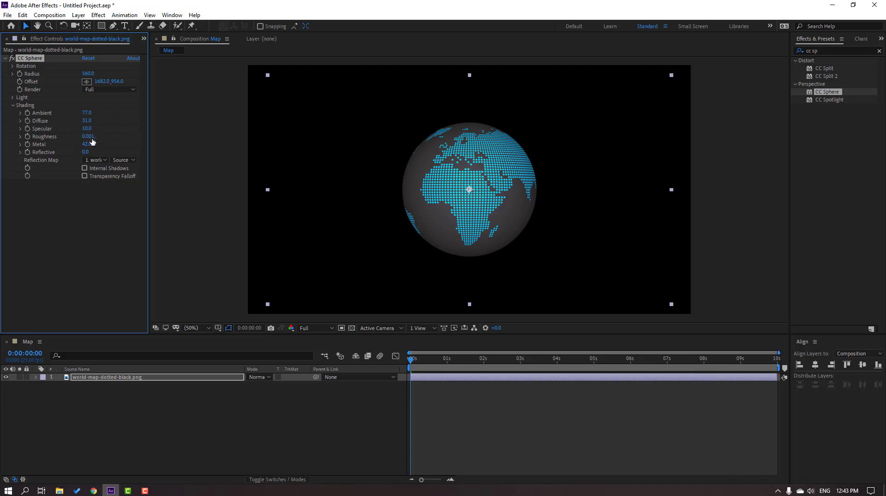
pyautogui.moveTo(93, 141); pyautogui.dragTo(114, 147)
pyautogui.click(220, 416)
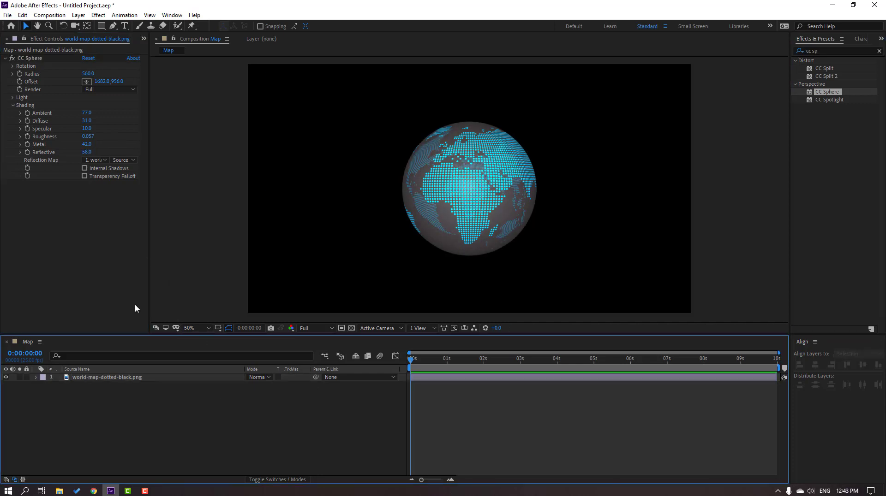
# Rename the map layer to 'world'.
pyautogui.click(85, 380)
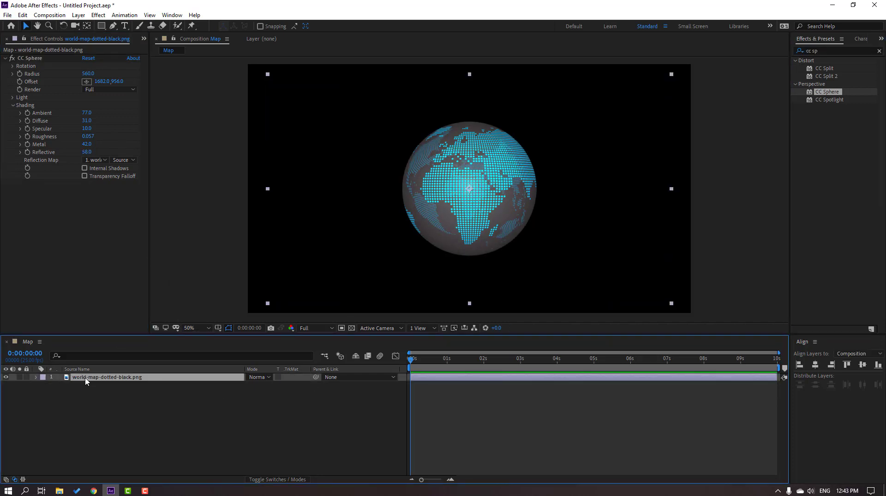
pyautogui.press('Return')
pyautogui.write('world')
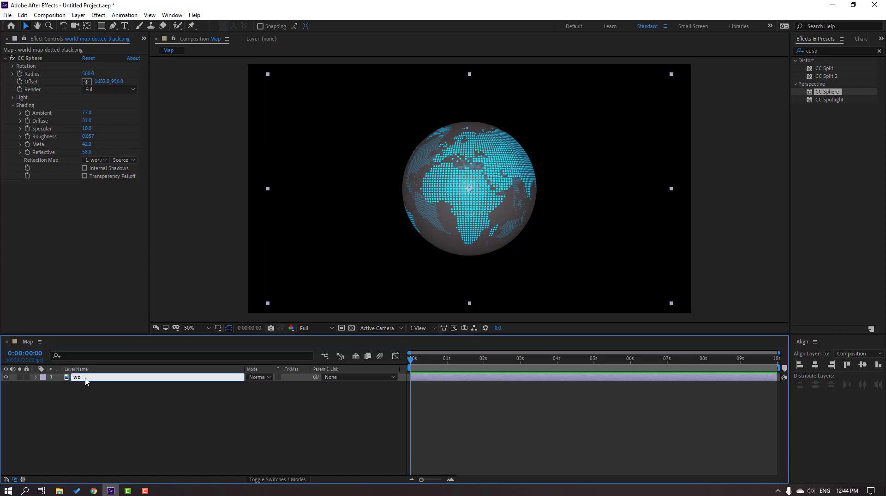
pyautogui.press('Return')
# Pre-compose the world layer into a new WORLD composition, moving all attributes.
pyautogui.rightClick(84, 380)
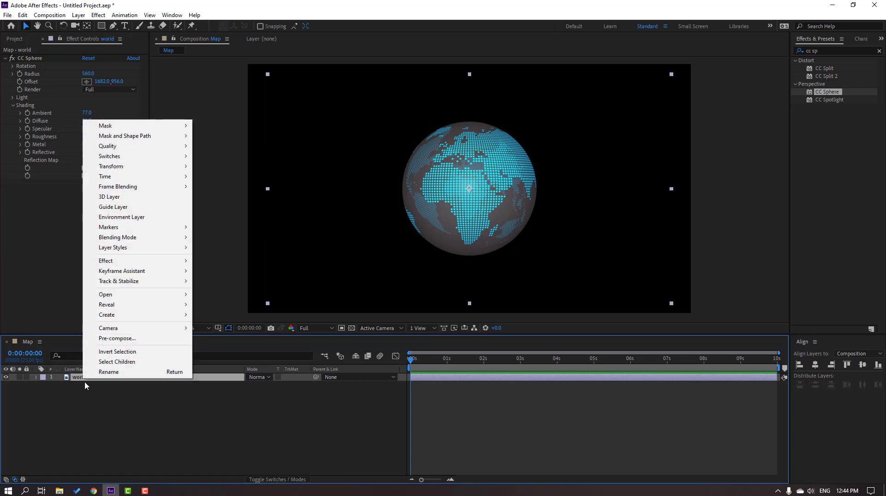
pyautogui.click(126, 342)
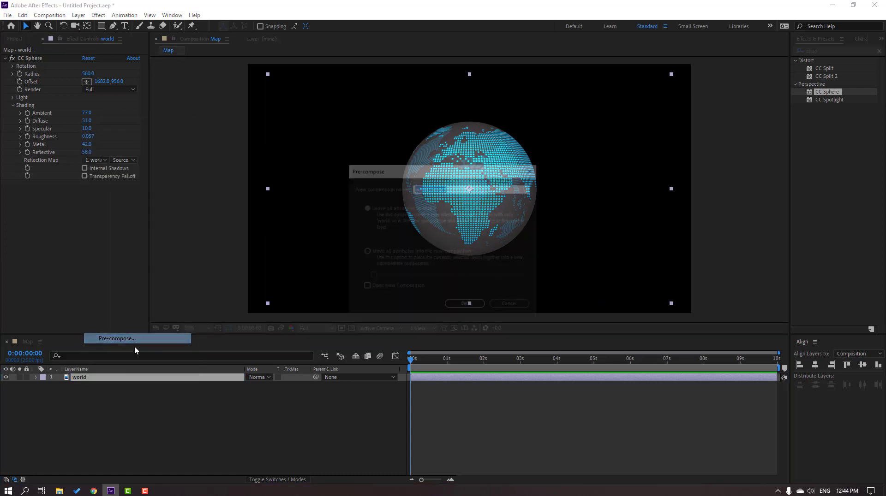
pyautogui.click(365, 252)
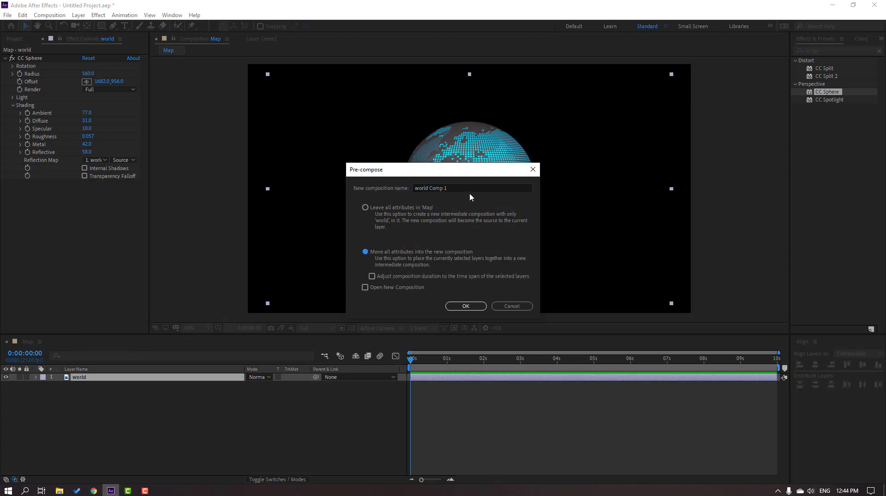
pyautogui.moveTo(468, 189); pyautogui.dragTo(323, 191)
pyautogui.write('WORLD')
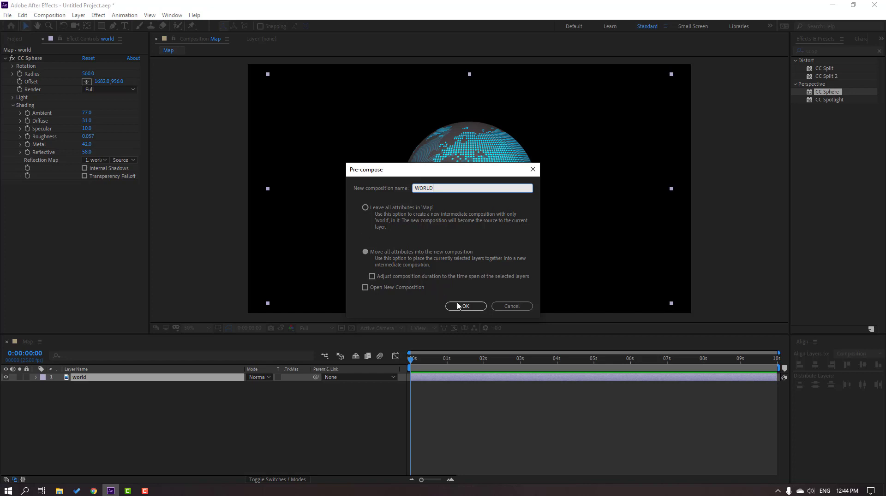
pyautogui.click(458, 305)
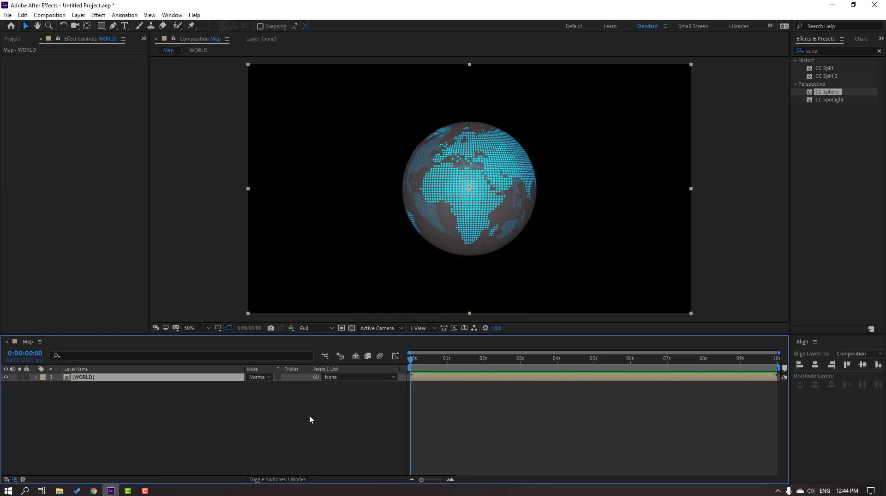
# Apply Glow to the WORLD layer with Threshold 89%, Radius 21 and Intensity 1.5.
pyautogui.click(826, 50)
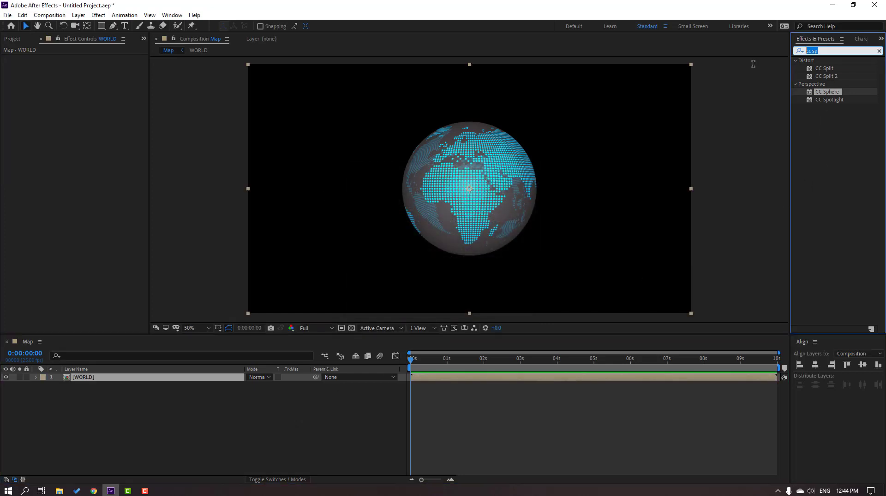
pyautogui.write('glow')
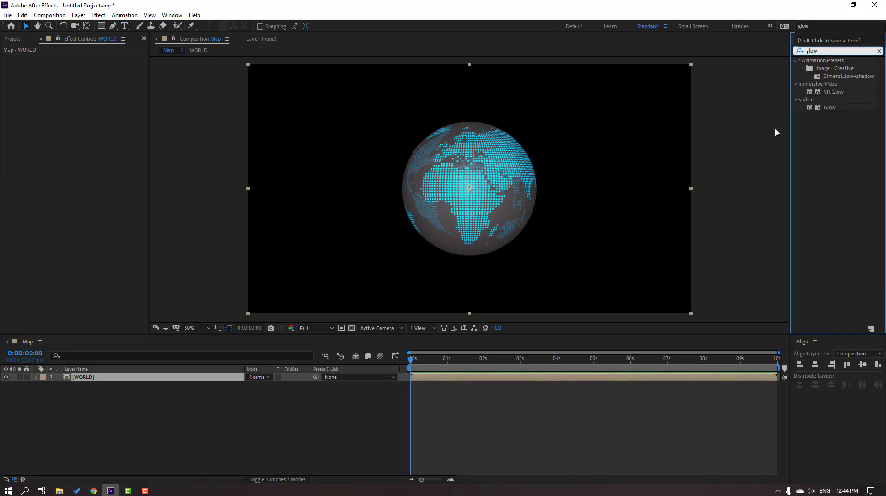
pyautogui.moveTo(826, 109); pyautogui.dragTo(77, 382)
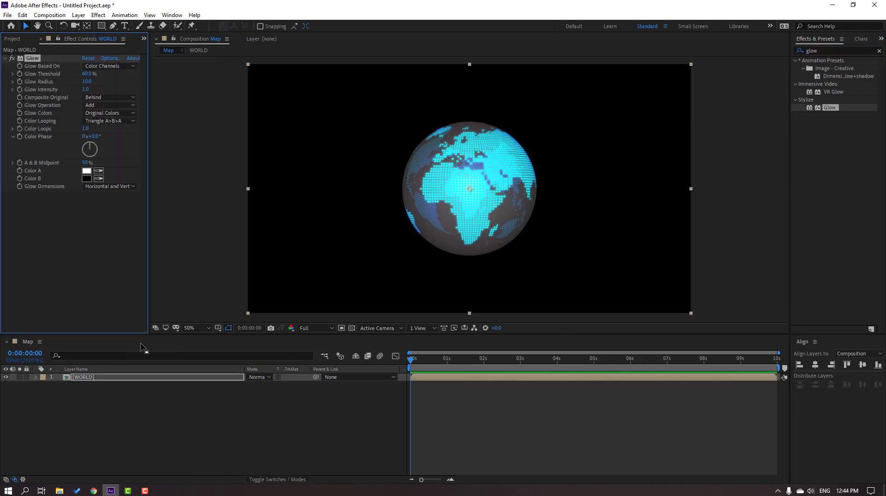
pyautogui.moveTo(90, 82)
pyautogui.mouseDown()
pyautogui.moveTo(157, 71)
pyautogui.moveTo(82, 96)
pyautogui.mouseUp()
pyautogui.click(85, 90)
pyautogui.write('1.5')
pyautogui.press('Return')
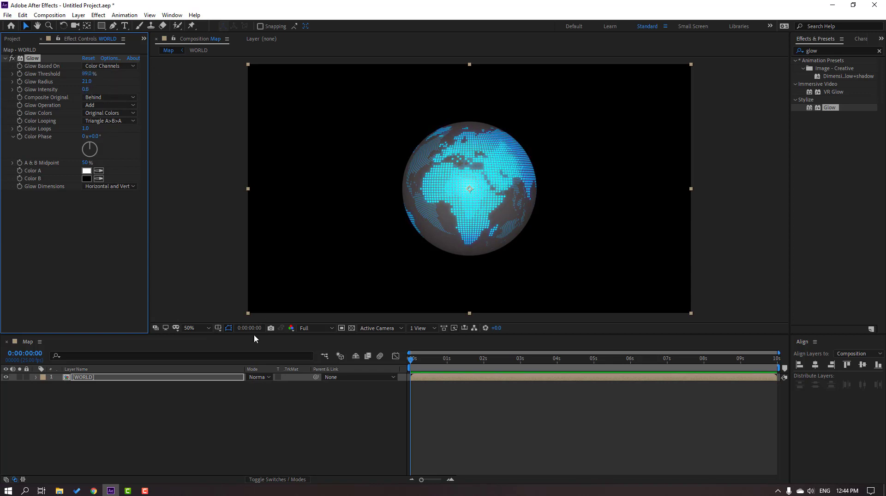
# Scrub the timeline to check the glow, then open the WORLD precomposition.
pyautogui.moveTo(409, 365); pyautogui.dragTo(261, 415)
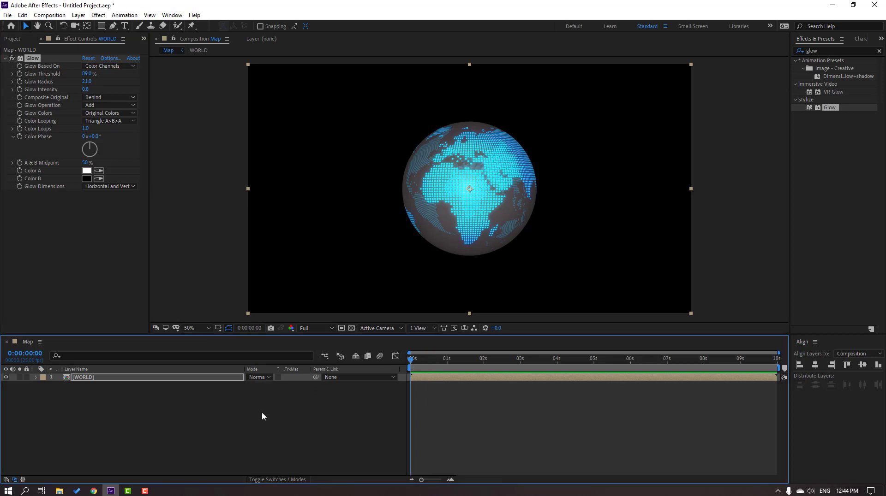
pyautogui.click(249, 422)
pyautogui.click(79, 378)
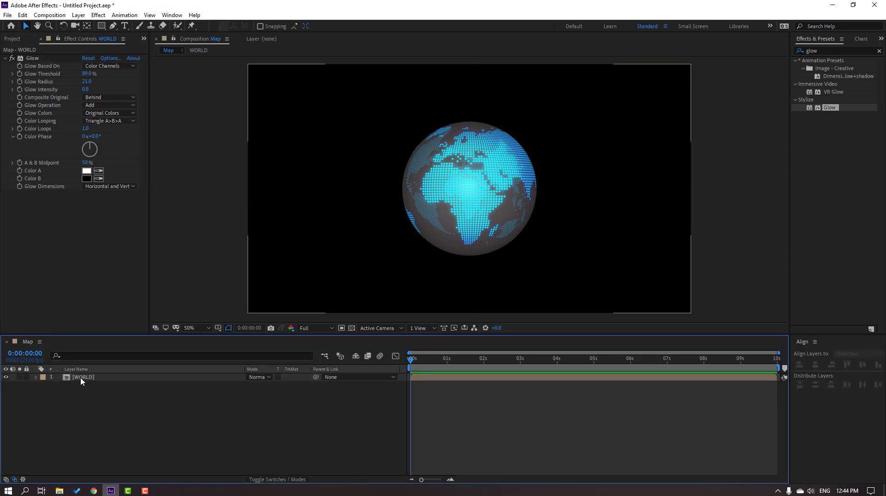
pyautogui.doubleClick(81, 378)
# Keyframe CC Sphere Rotation Y from 0 at 0s to 1 revolution at 7s, ending the work area there.
pyautogui.click(86, 381)
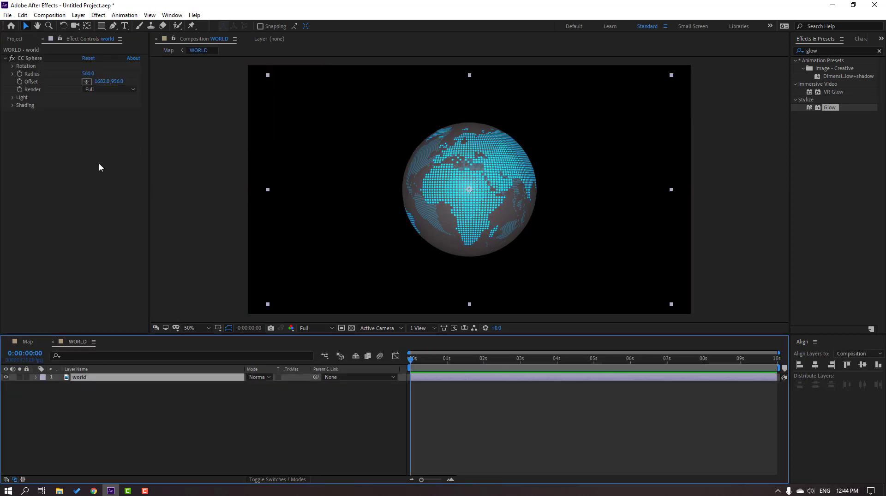
pyautogui.click(13, 67)
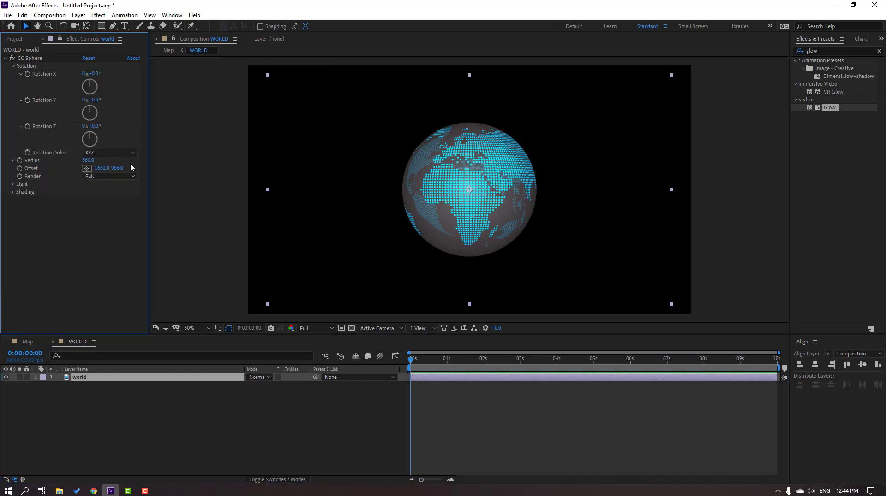
pyautogui.click(28, 101)
pyautogui.moveTo(419, 366); pyautogui.dragTo(668, 376)
pyautogui.press('n')
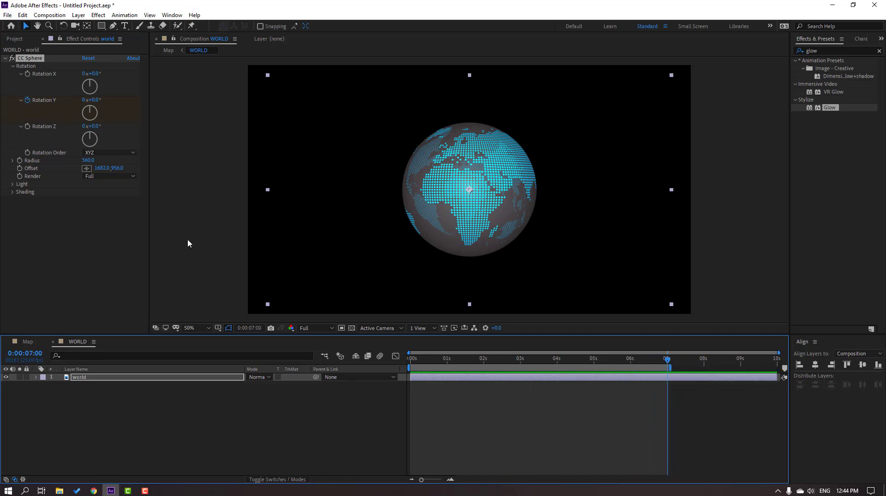
pyautogui.click(84, 100)
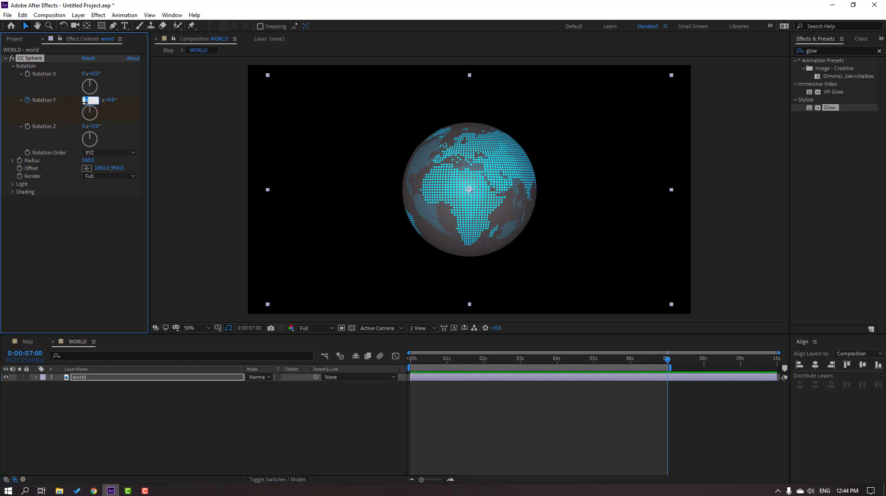
pyautogui.write('1')
pyautogui.press('Return')
# Preview the spinning globe from the start.
pyautogui.moveTo(665, 359); pyautogui.dragTo(409, 359)
pyautogui.press('space')
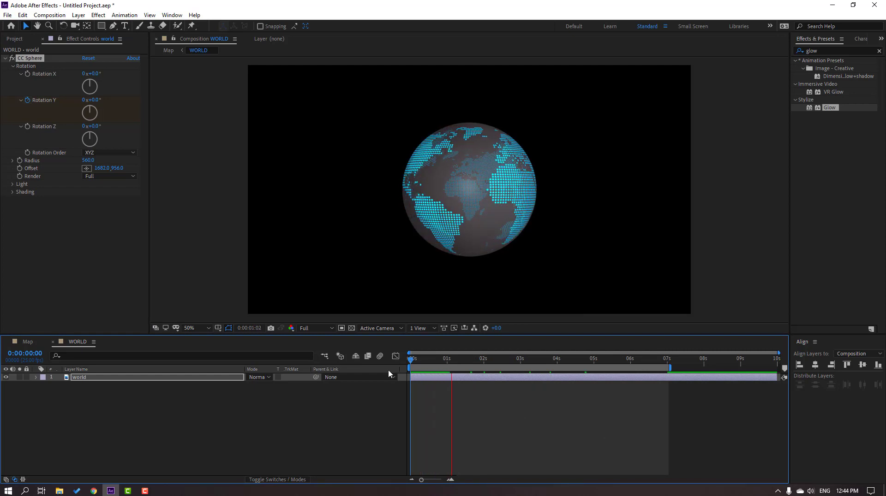
pyautogui.press('space')
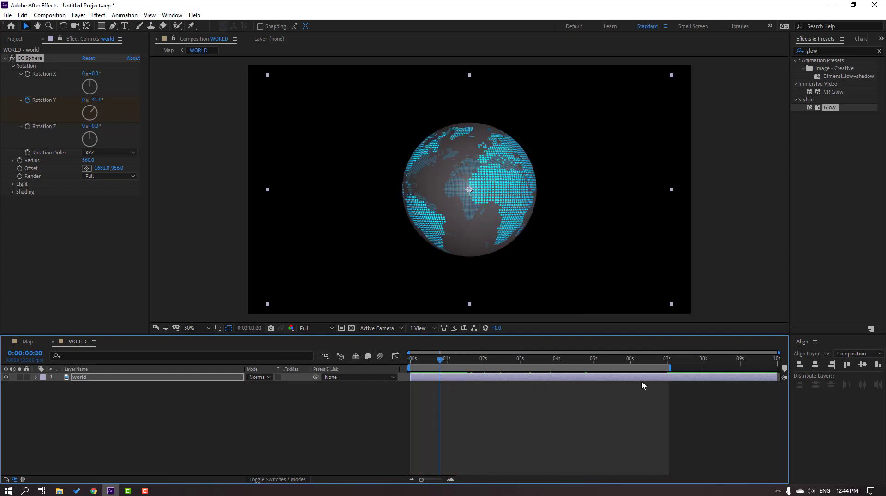
# Trim both the WORLD and Map compositions to a 7-second work area.
pyautogui.rightClick(598, 367)
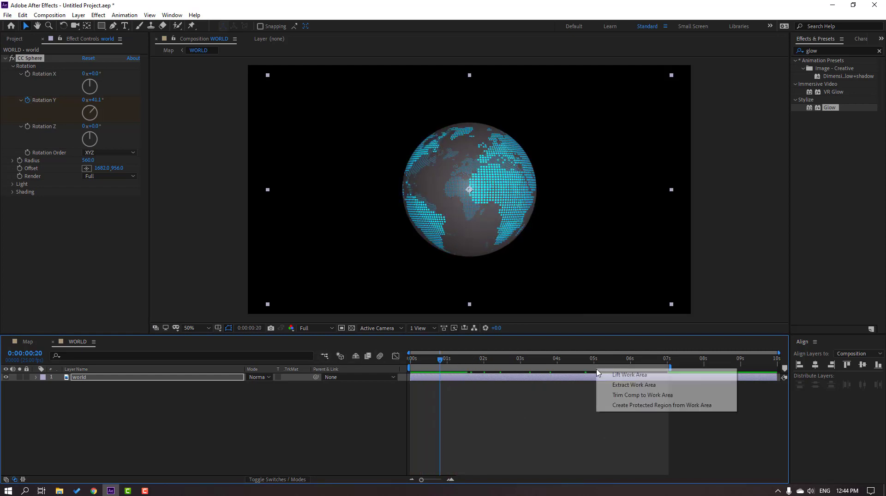
pyautogui.click(689, 397)
pyautogui.click(28, 342)
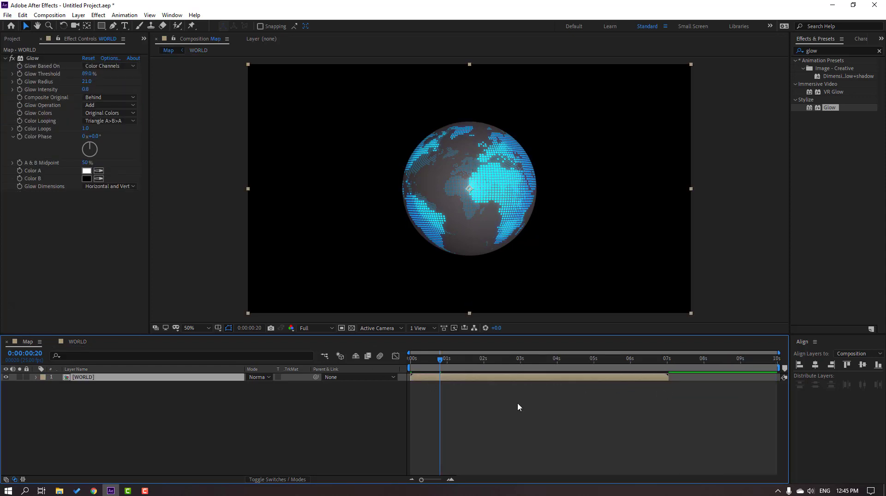
pyautogui.moveTo(780, 368); pyautogui.dragTo(670, 371)
pyautogui.rightClick(585, 369)
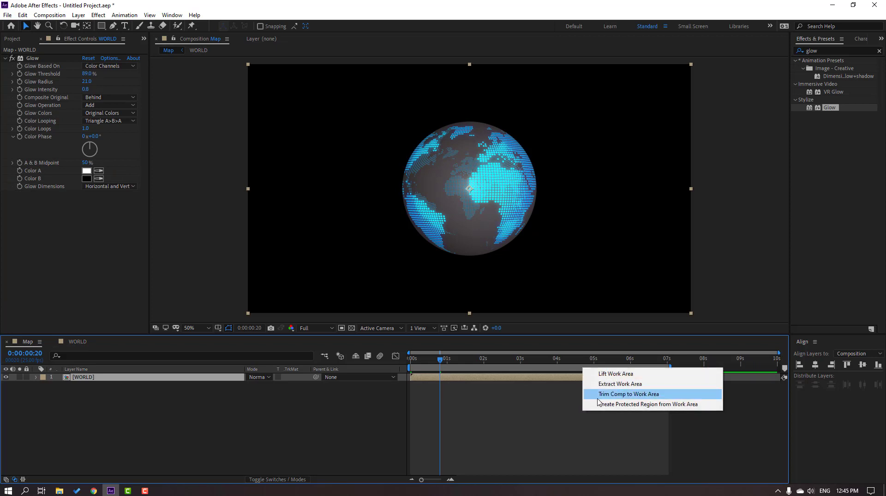
pyautogui.click(636, 395)
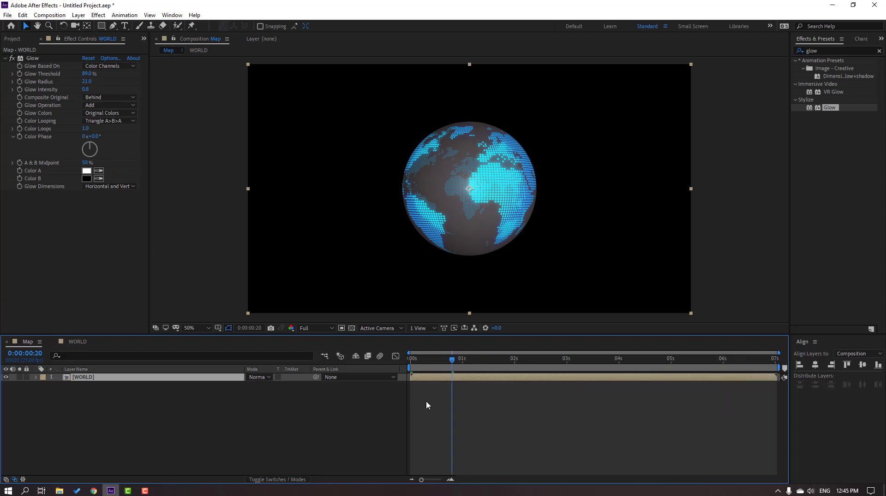
# Preview the glowing globe in Map, then return to the WORLD composition.
pyautogui.click(425, 458)
pyautogui.click(429, 358)
pyautogui.press('space')
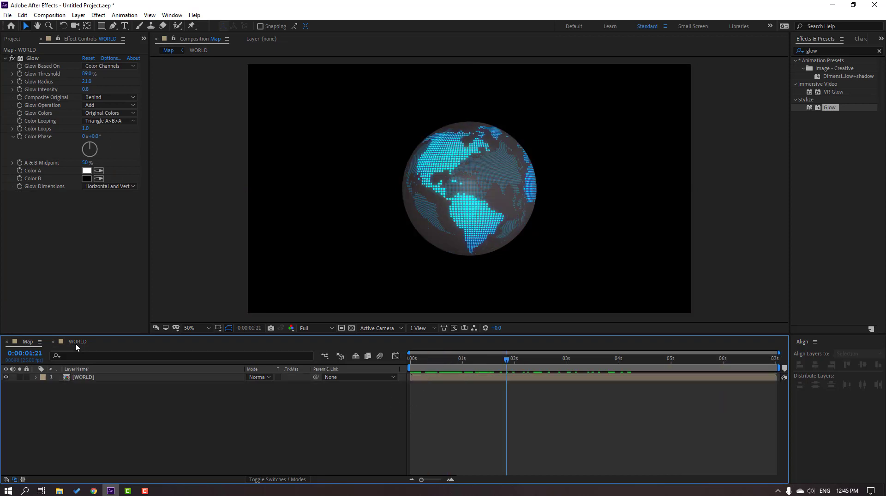
pyautogui.click(76, 343)
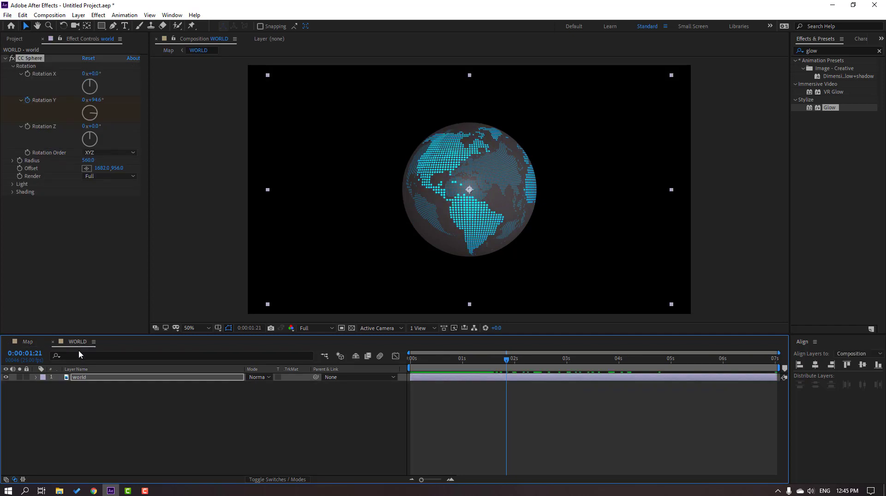
# Raise the CC Sphere Metal shading to 100 and check the shinier globe.
pyautogui.click(13, 192)
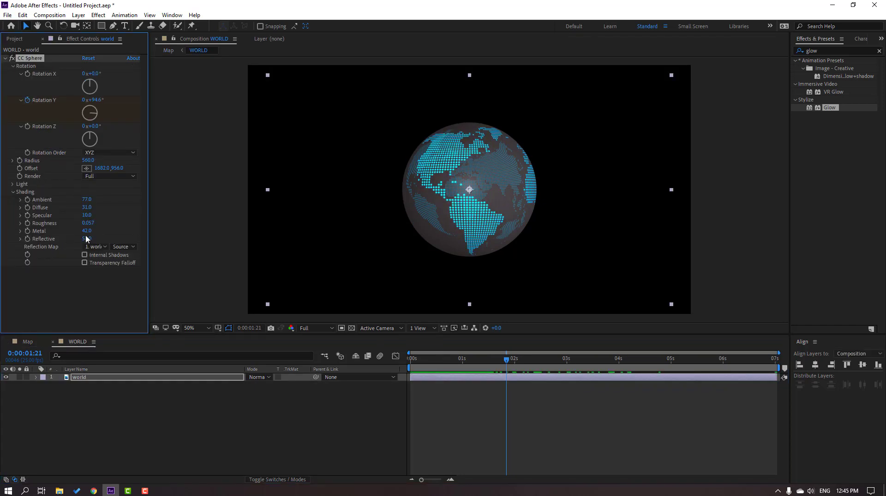
pyautogui.moveTo(87, 231); pyautogui.dragTo(117, 232)
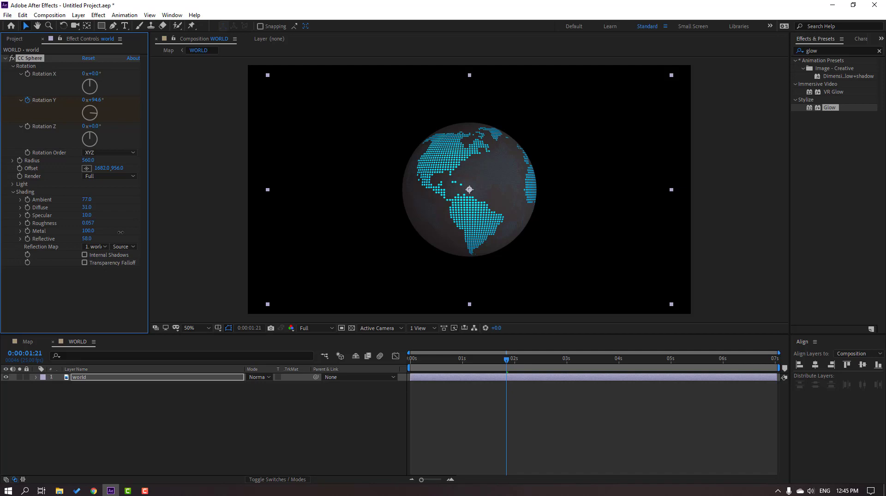
pyautogui.moveTo(496, 365); pyautogui.dragTo(535, 359)
pyautogui.click(27, 342)
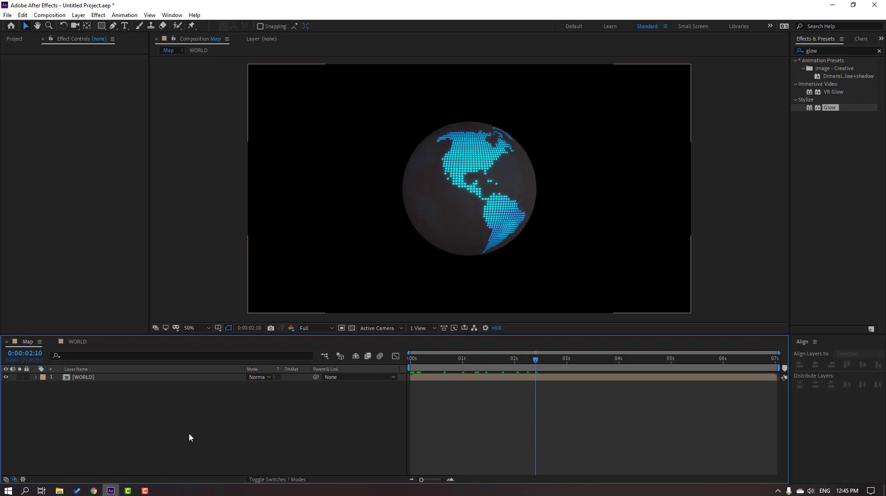
# Draw a large circle over the globe with the Ellipse tool.
pyautogui.moveTo(103, 28)
pyautogui.mouseDown()
pyautogui.moveTo(123, 48)
pyautogui.moveTo(145, 50)
pyautogui.mouseUp()
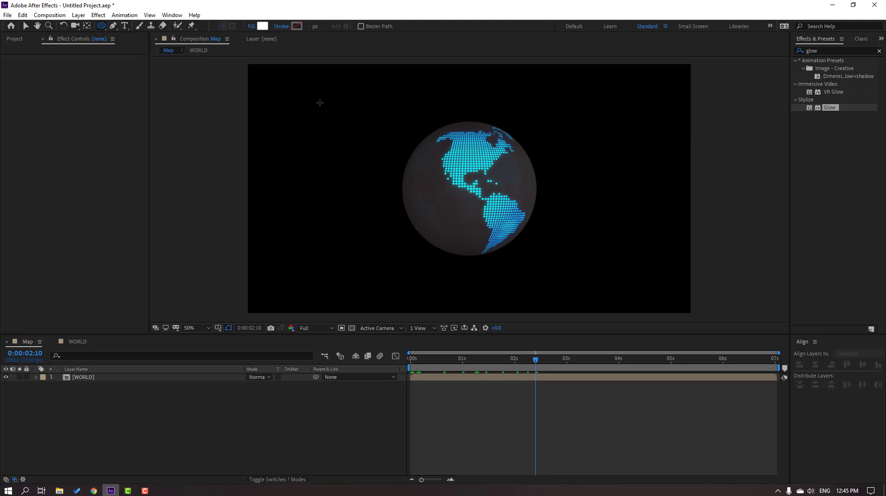
pyautogui.moveTo(320, 103); pyautogui.dragTo(499, 279)
pyautogui.click(26, 26)
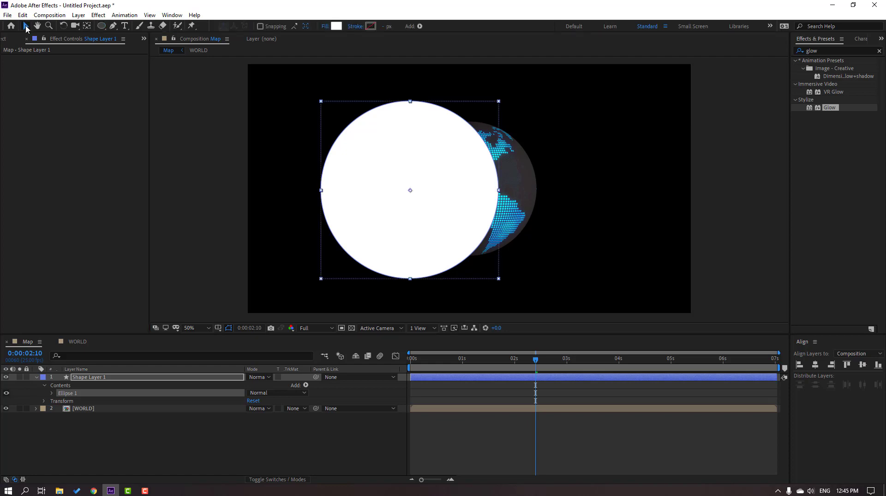
# Set the circle's fill to None and its stroke width to 5 px.
pyautogui.click(324, 26)
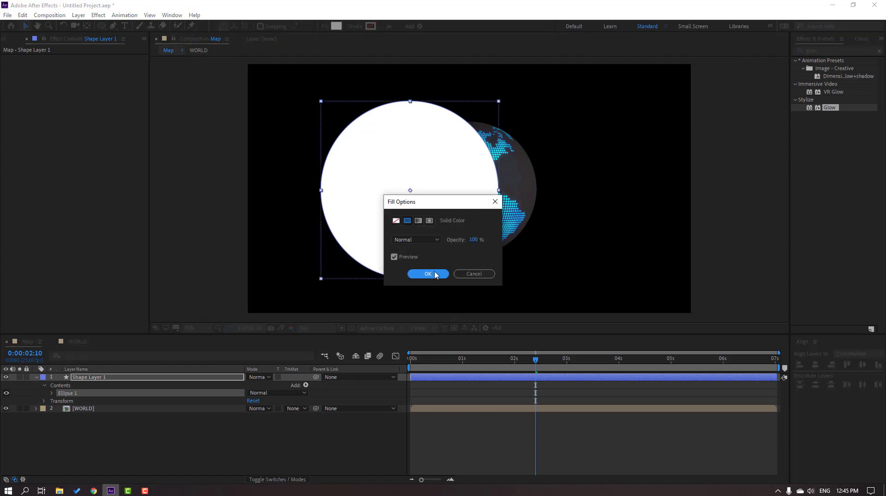
pyautogui.click(395, 222)
pyautogui.click(427, 274)
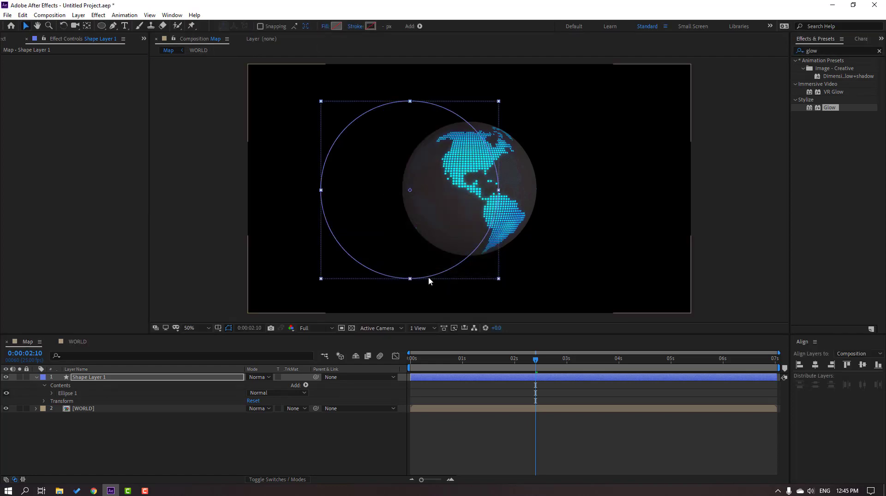
pyautogui.click(382, 29)
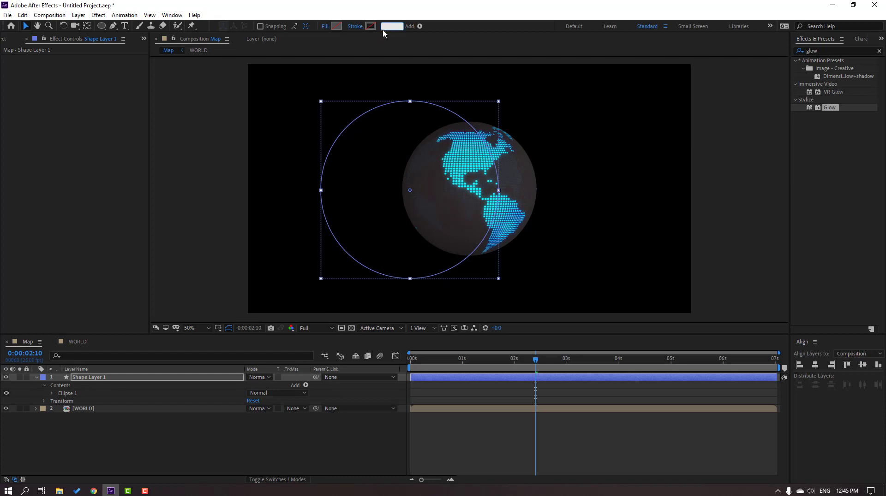
pyautogui.write('5')
pyautogui.press('Return')
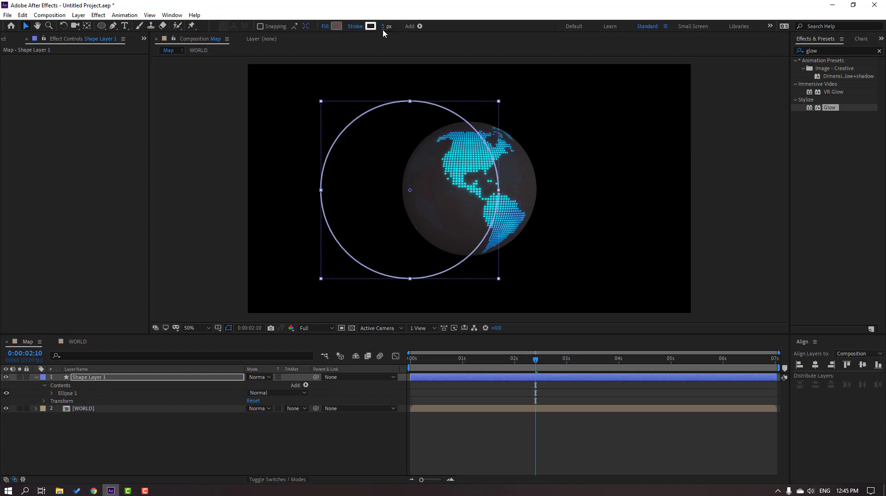
# Collapse and select the new shape layer in the timeline.
pyautogui.click(300, 440)
pyautogui.click(36, 377)
pyautogui.click(84, 380)
# Rename the shape layer to 'line1'.
pyautogui.press('Return')
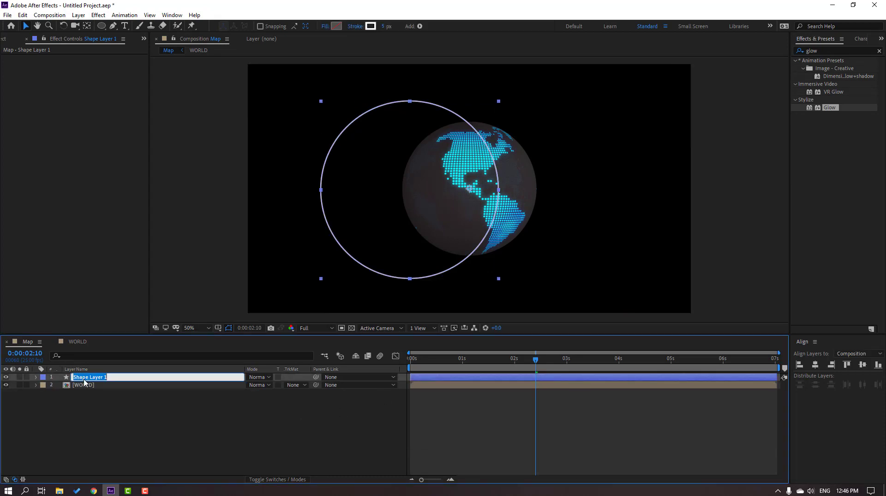
pyautogui.write('line1')
pyautogui.press('Return')
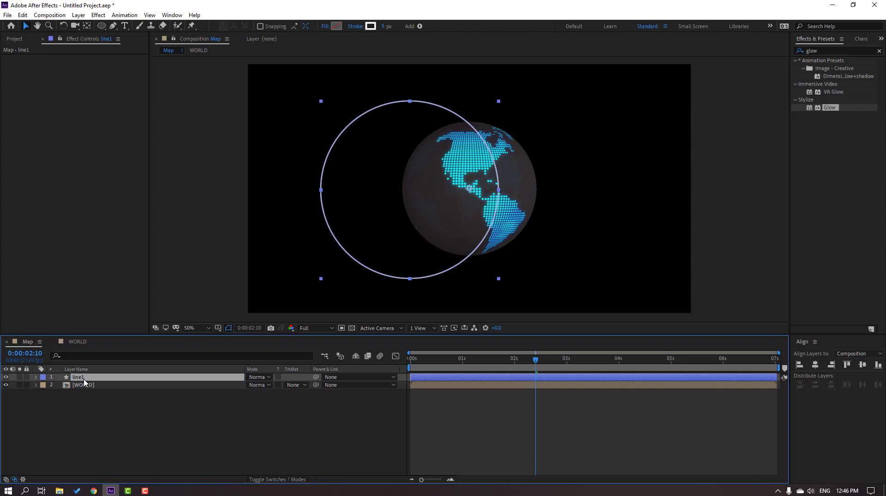
# Add Trim Paths to line1 and keyframe End from 0% so the circle draws on.
pyautogui.click(420, 26)
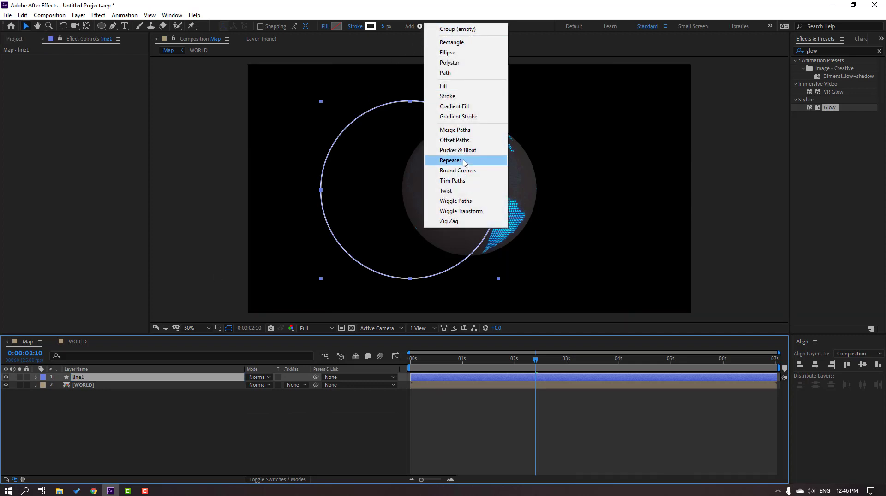
pyautogui.click(457, 182)
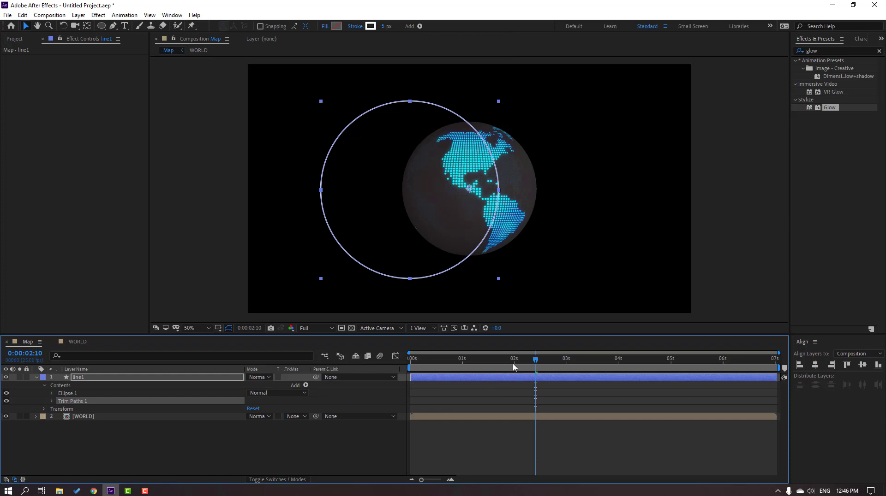
pyautogui.press('Home')
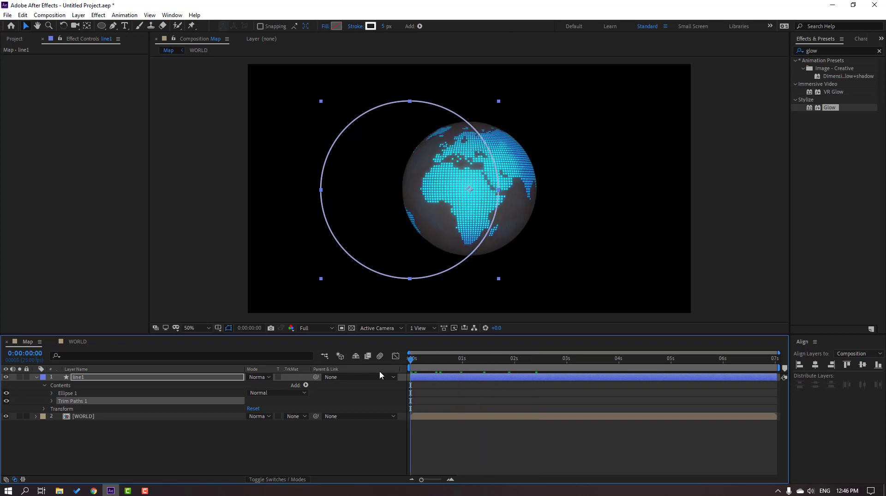
pyautogui.click(52, 402)
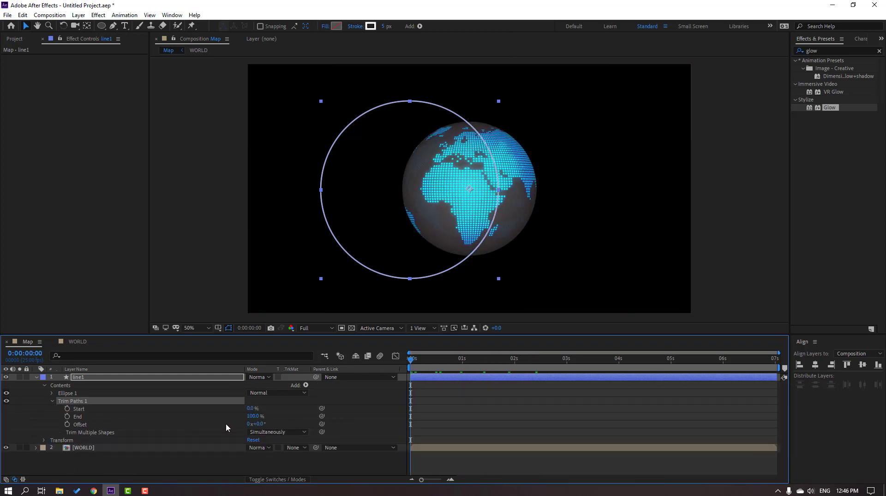
pyautogui.moveTo(253, 419); pyautogui.dragTo(187, 419)
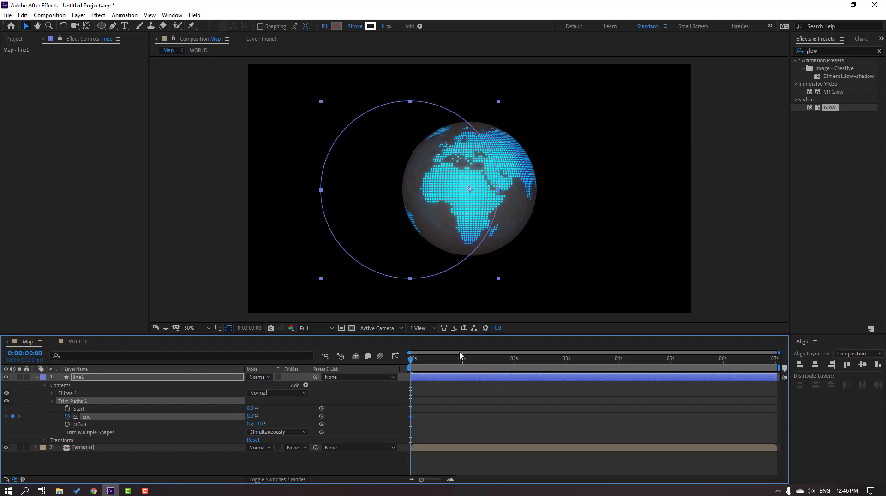
pyautogui.press('space')
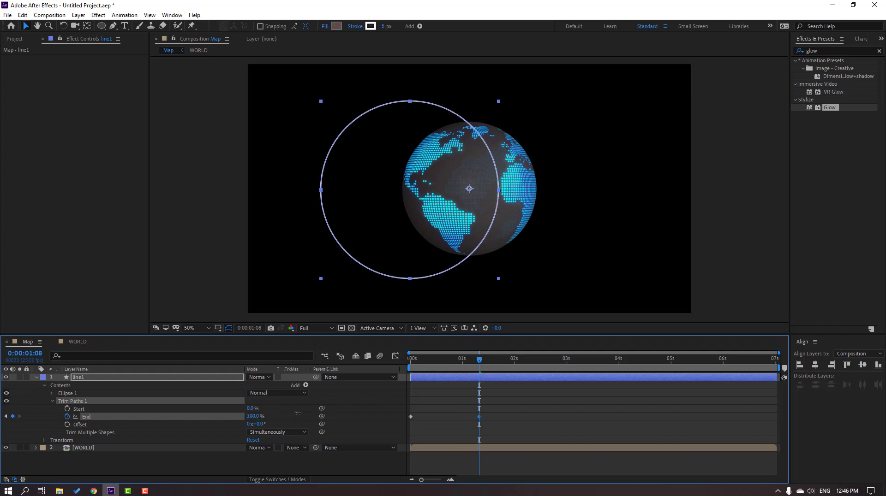
pyautogui.moveTo(482, 359)
pyautogui.mouseDown()
pyautogui.moveTo(389, 362)
pyautogui.moveTo(489, 364)
pyautogui.mouseUp()
pyautogui.click(228, 330)
# Keyframe the Trim Paths Start to 100% so the stroke trims away.
pyautogui.click(68, 408)
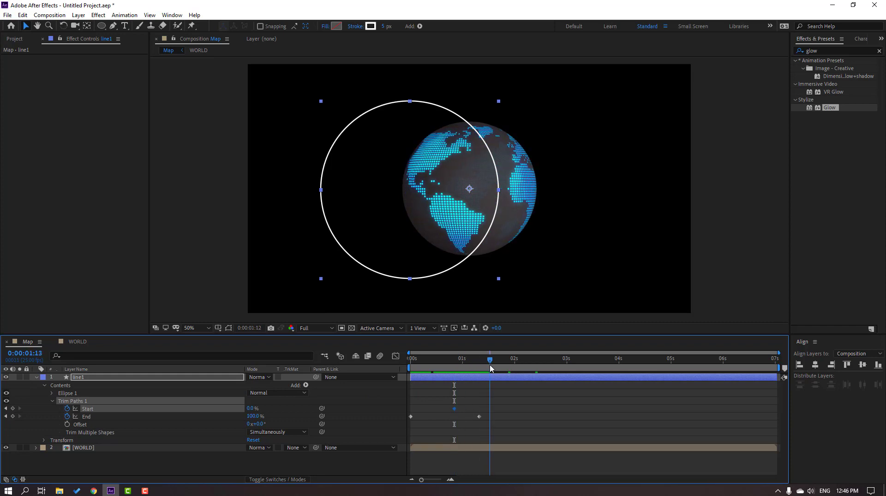
pyautogui.click(258, 408)
pyautogui.write('100')
pyautogui.press('Return')
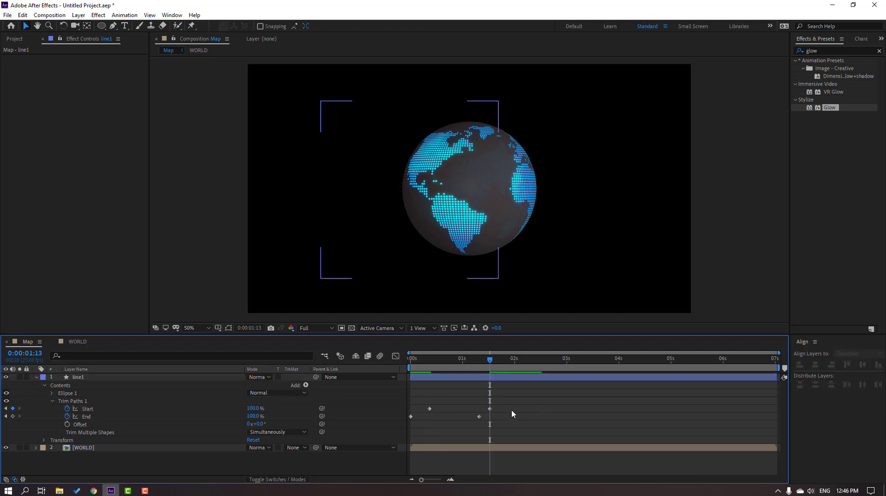
# Apply Easy Ease to all Start and End keyframes and preview the trim animation.
pyautogui.moveTo(511, 411); pyautogui.dragTo(416, 423)
pyautogui.rightClick(479, 418)
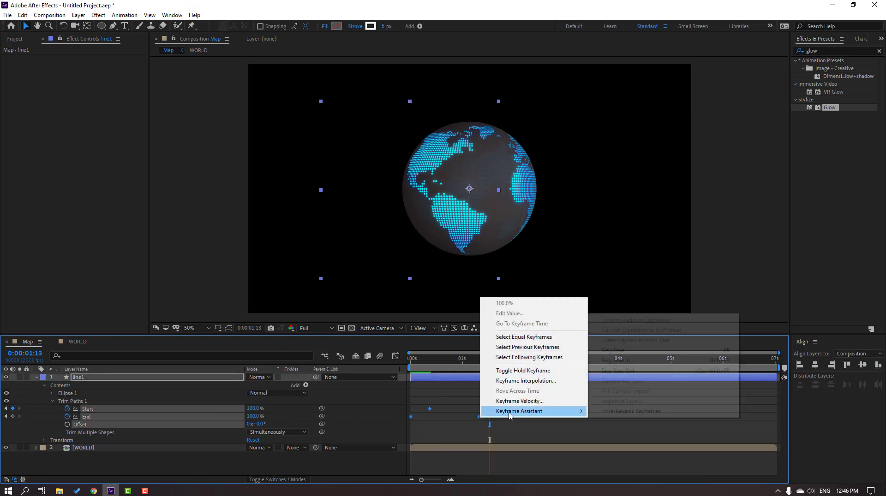
pyautogui.moveTo(512, 409)
pyautogui.click(611, 351)
pyautogui.click(581, 406)
pyautogui.press('space')
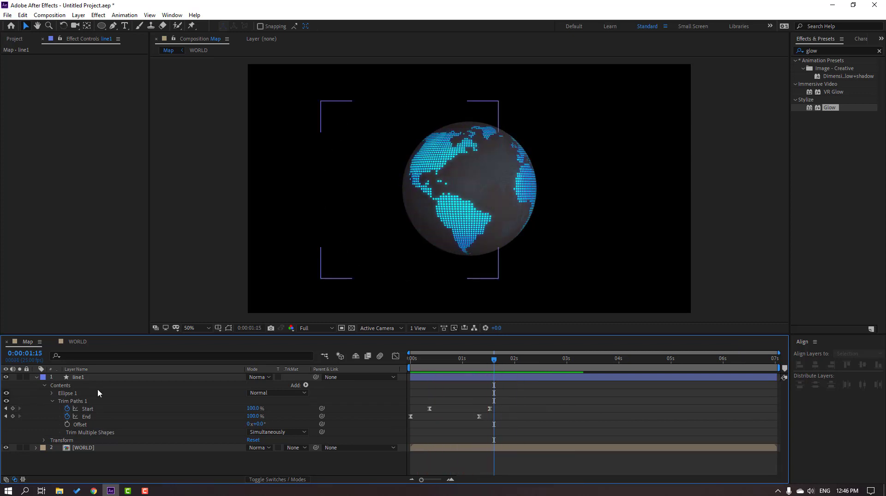
pyautogui.click(36, 377)
pyautogui.click(78, 377)
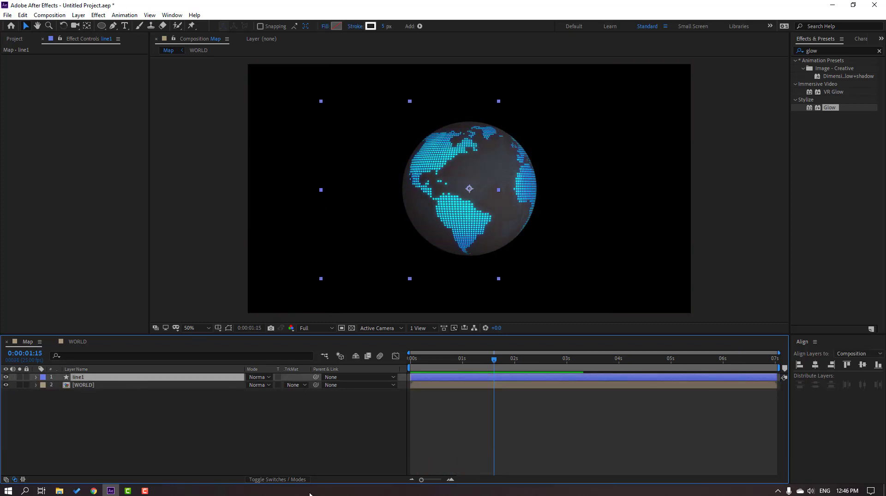
# Make line1 a 3D layer and turn it -36° on Y.
pyautogui.click(291, 481)
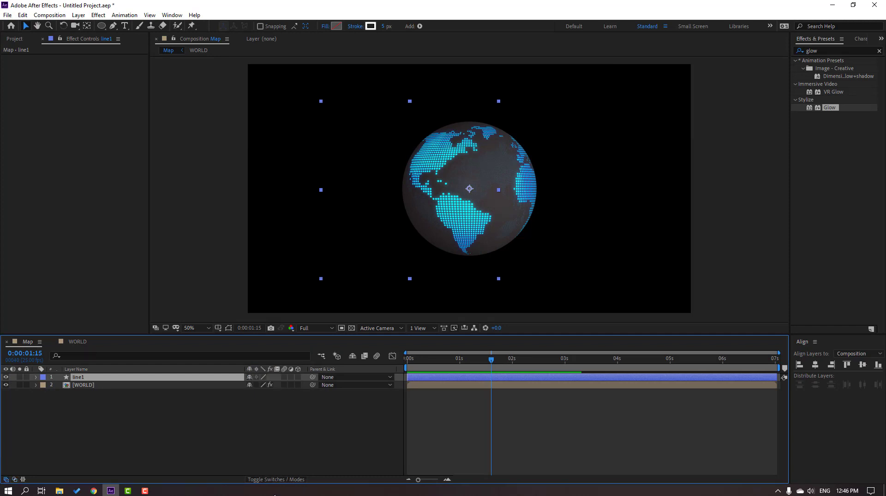
pyautogui.click(298, 377)
pyautogui.click(286, 427)
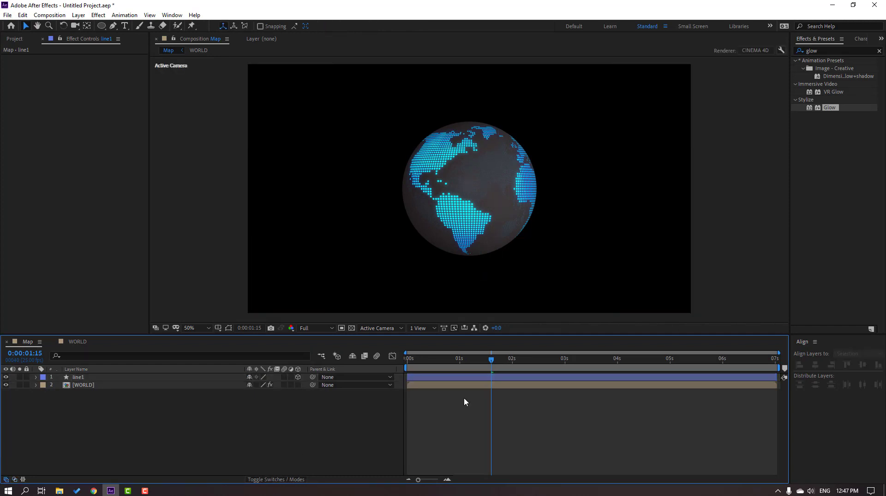
pyautogui.moveTo(490, 364); pyautogui.dragTo(432, 366)
pyautogui.click(75, 378)
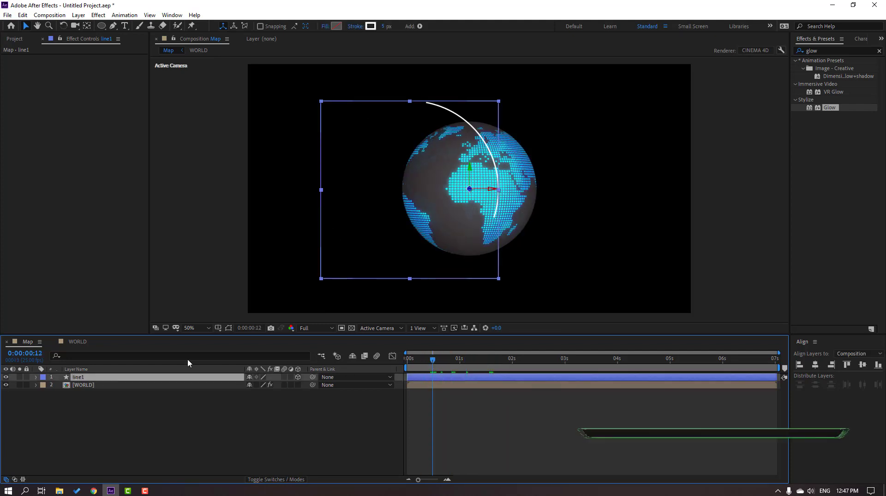
pyautogui.press('r')
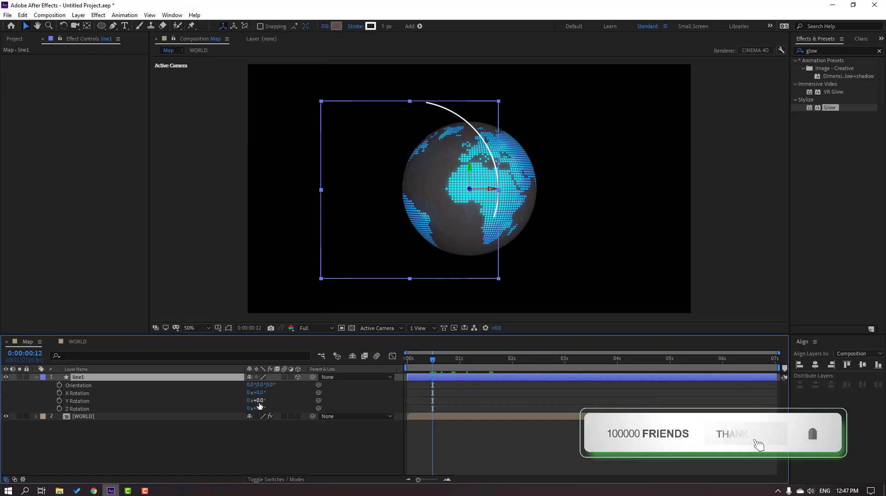
pyautogui.moveTo(256, 400); pyautogui.dragTo(243, 401)
# Make the WORLD globe layer 3D.
pyautogui.click(92, 417)
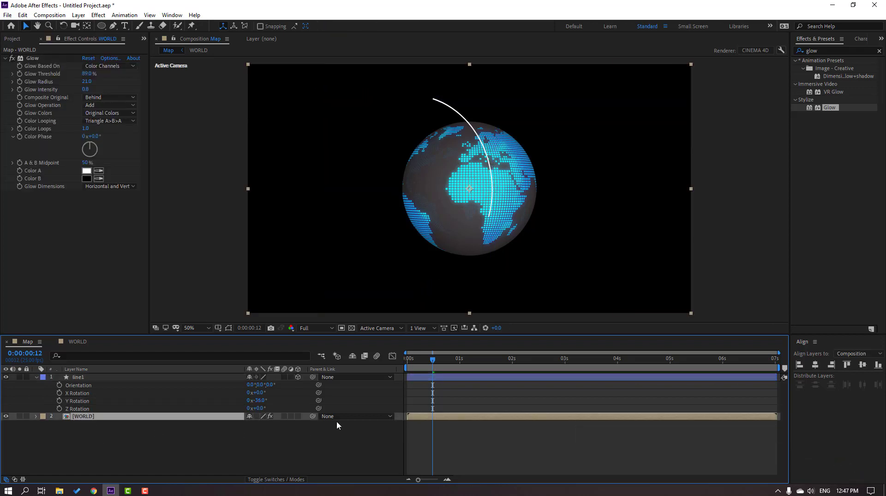
pyautogui.click(298, 417)
pyautogui.press('/')
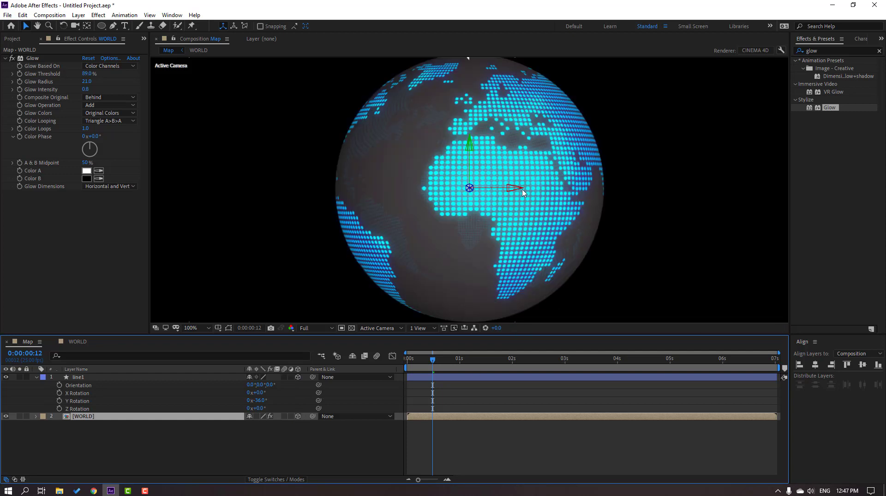
pyautogui.press(',')
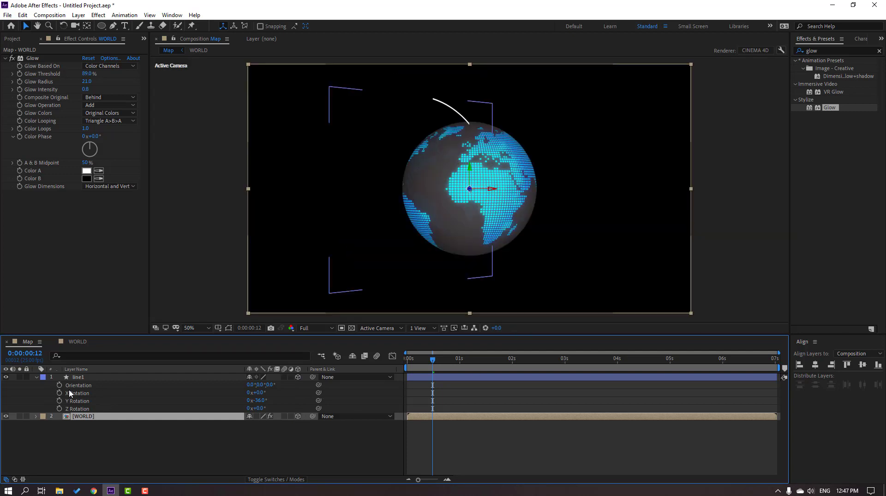
# Position line1 at 1191.0, 552.0, 227.6 beside the globe, with Quarter preview resolution.
pyautogui.click(77, 379)
pyautogui.press('p')
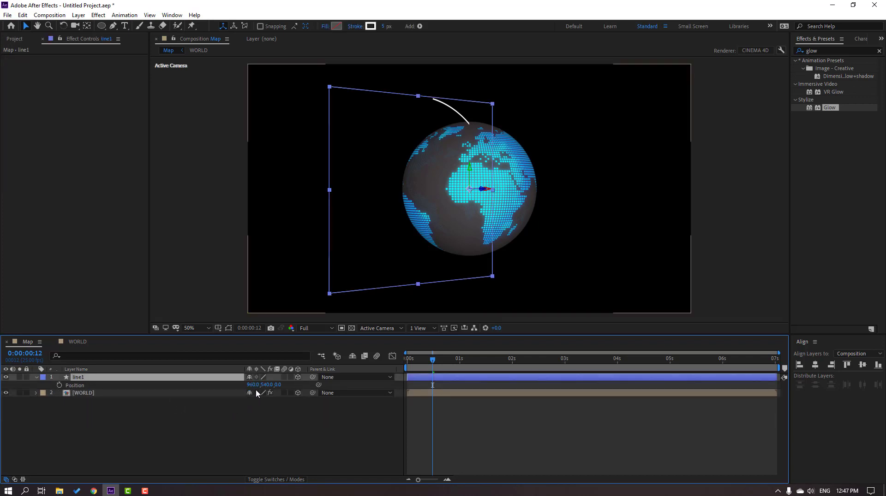
pyautogui.moveTo(265, 385); pyautogui.dragTo(337, 383)
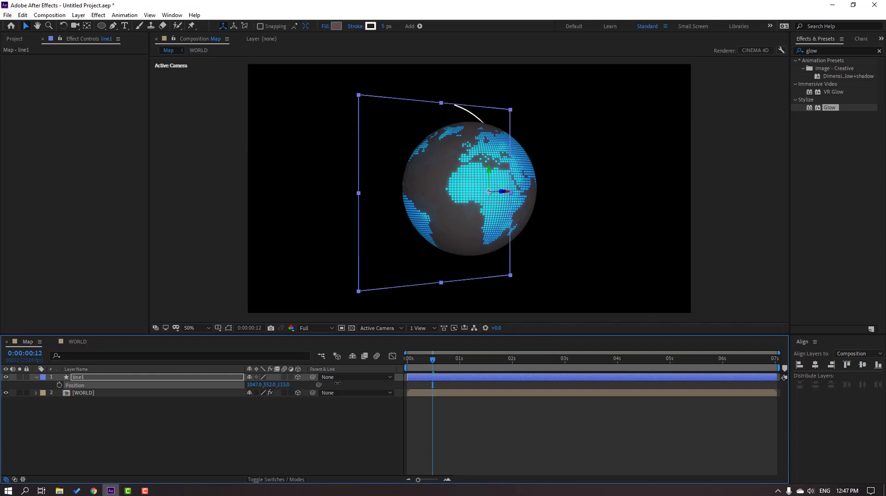
pyautogui.click(316, 328)
pyautogui.click(325, 375)
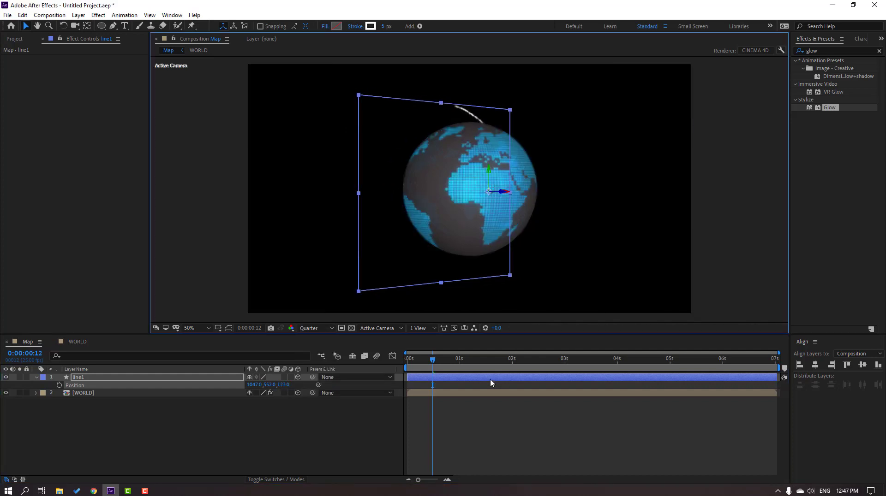
pyautogui.moveTo(432, 360); pyautogui.dragTo(460, 365)
pyautogui.moveTo(510, 192); pyautogui.dragTo(550, 189)
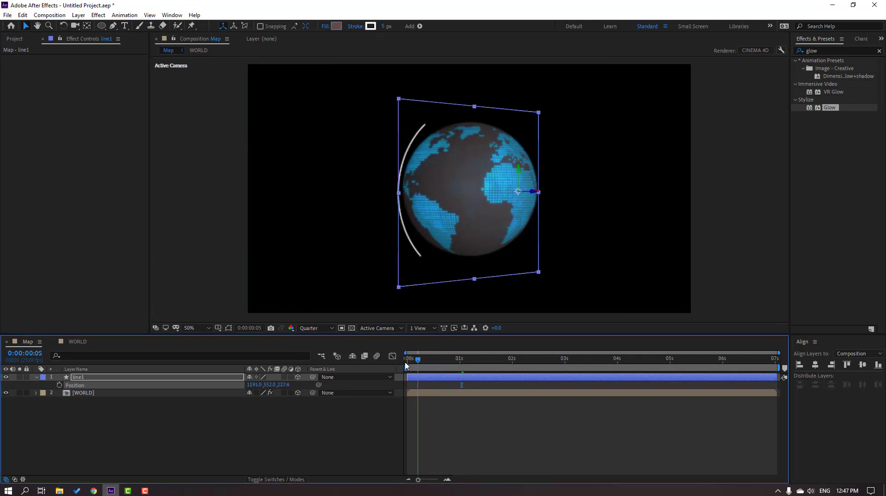
pyautogui.moveTo(417, 360); pyautogui.dragTo(470, 351)
pyautogui.click(89, 420)
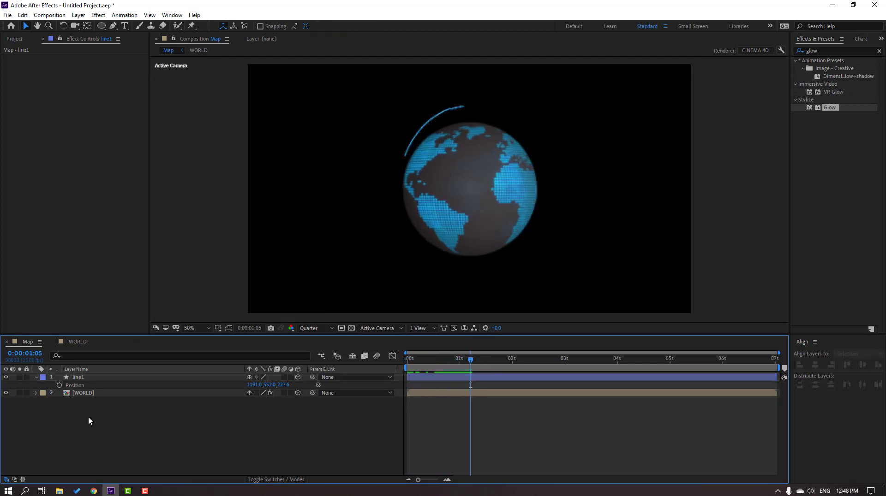
# Duplicate line1 into line2, turn it -127° on Y, and shift it left and up.
pyautogui.click(74, 378)
pyautogui.hotkey('ctrl', 'd')
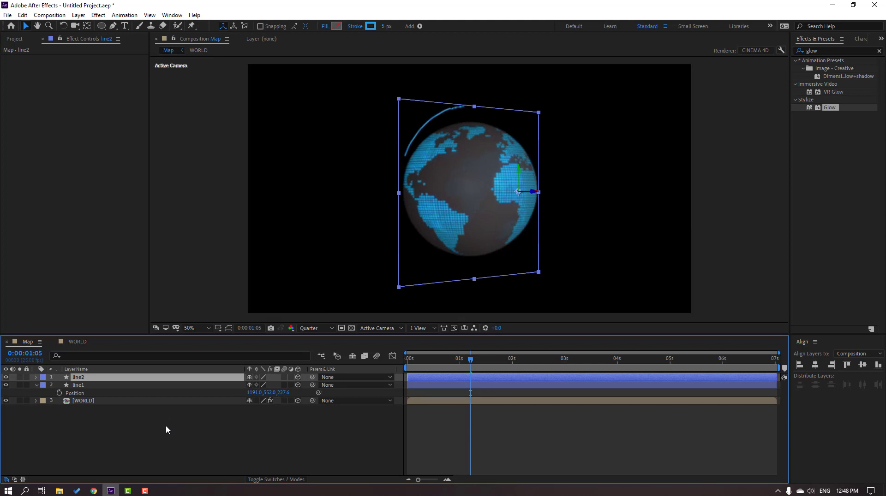
pyautogui.press('r')
pyautogui.moveTo(266, 401); pyautogui.dragTo(222, 403)
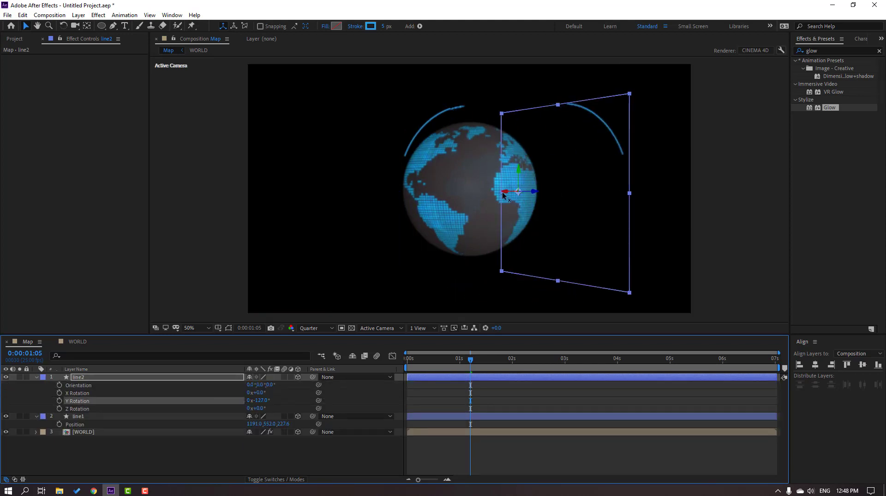
pyautogui.moveTo(506, 191); pyautogui.dragTo(392, 191)
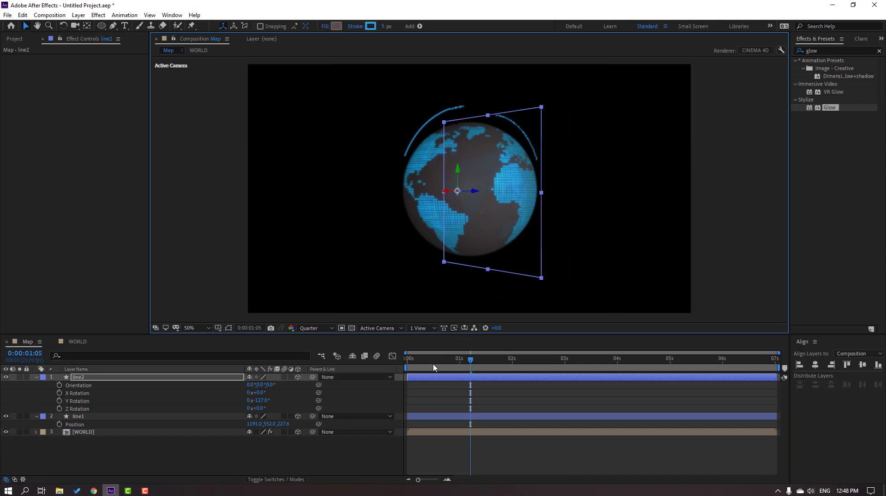
pyautogui.moveTo(423, 359); pyautogui.dragTo(467, 361)
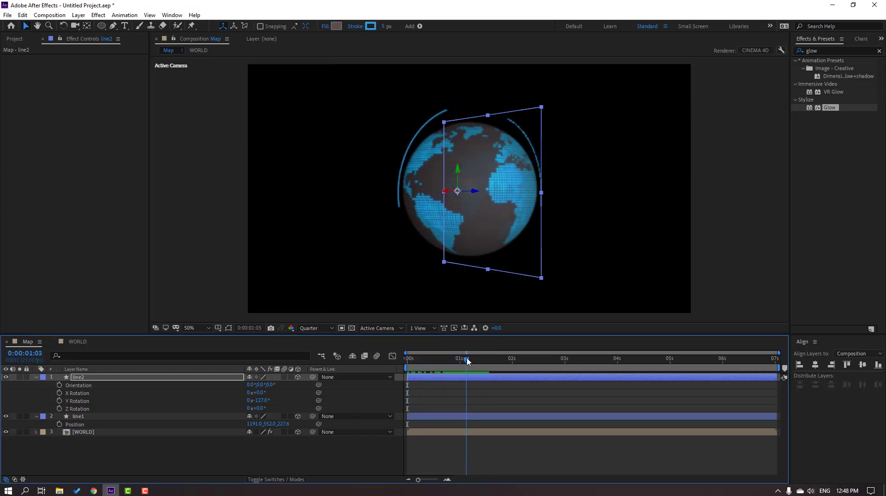
pyautogui.moveTo(458, 178); pyautogui.dragTo(459, 167)
pyautogui.click(507, 398)
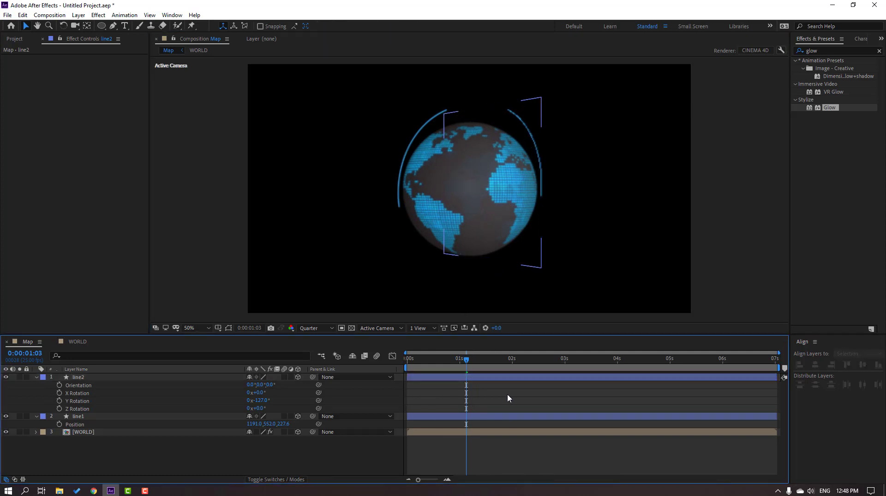
pyautogui.press('space')
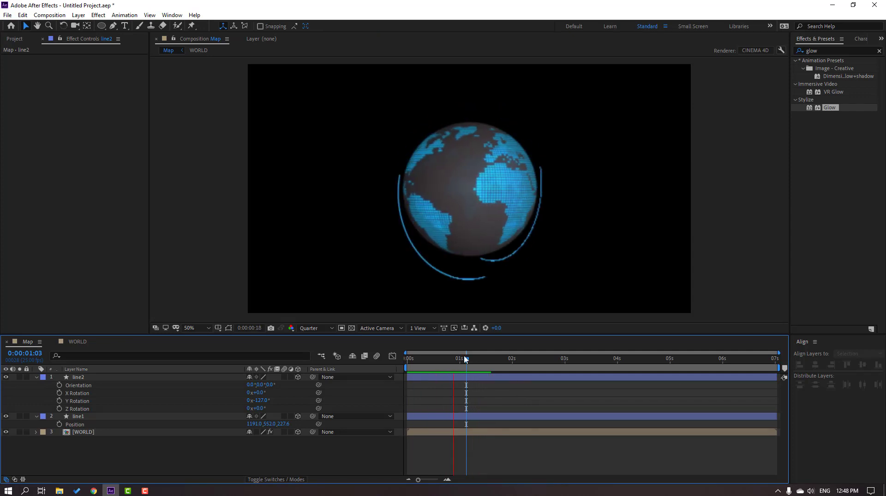
pyautogui.press('space')
# Duplicate line2 into line3 turned -86° on Y, then duplicate line3 again.
pyautogui.click(77, 377)
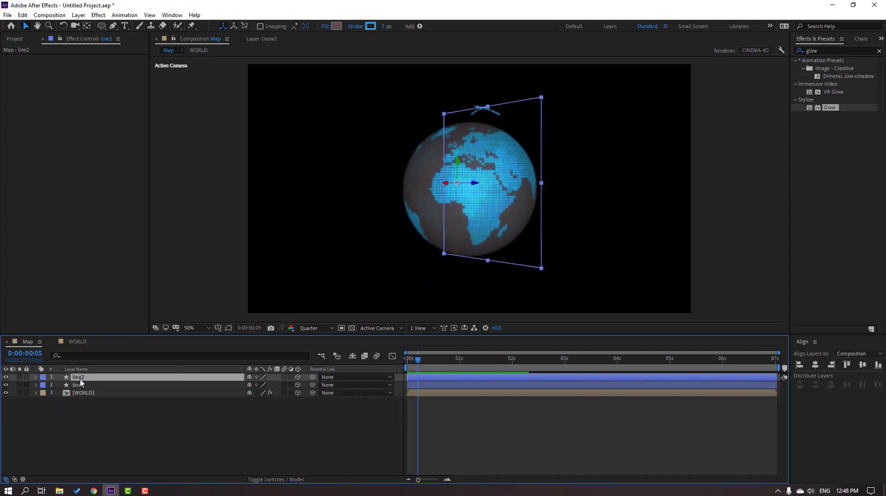
pyautogui.hotkey('ctrl', 'd')
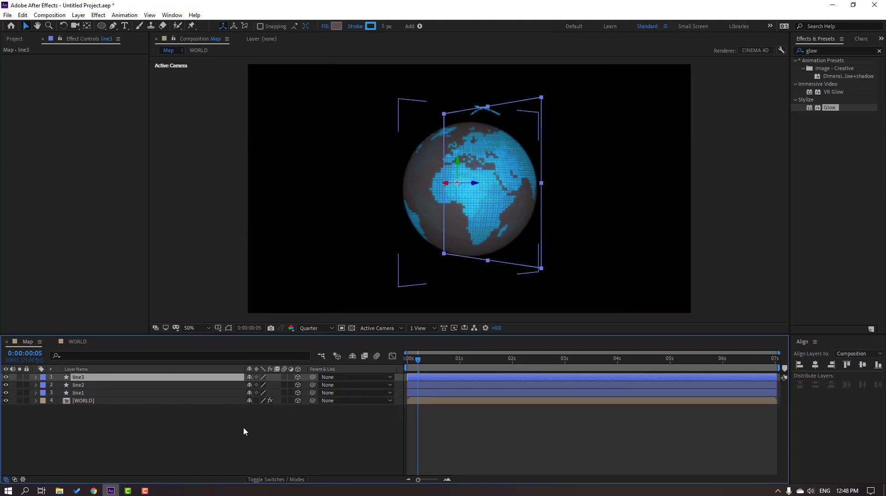
pyautogui.moveTo(442, 366); pyautogui.dragTo(430, 364)
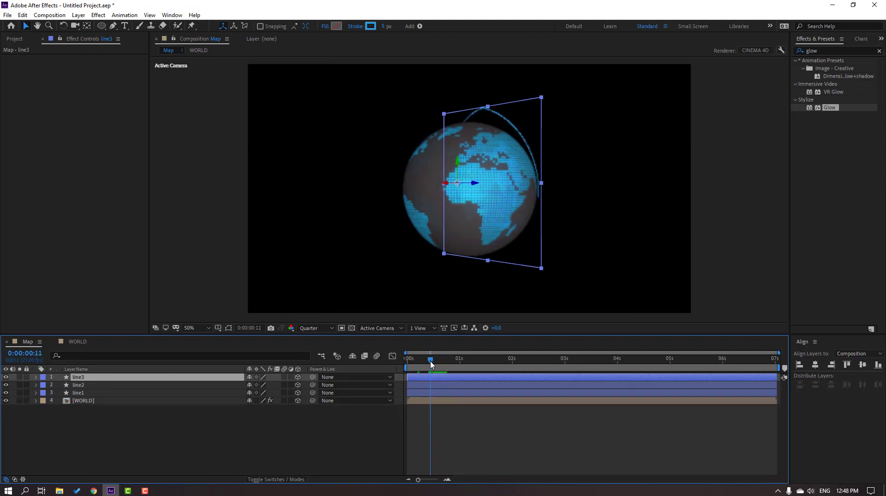
pyautogui.press('r')
pyautogui.moveTo(262, 400); pyautogui.dragTo(279, 397)
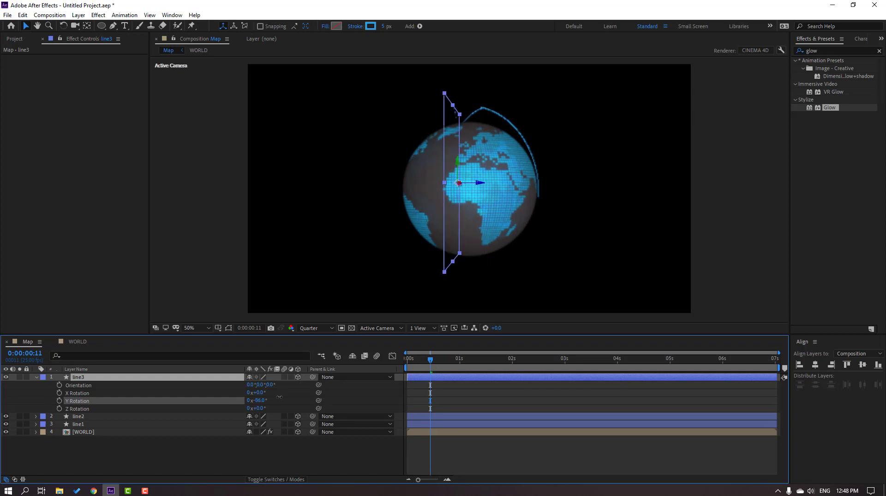
pyautogui.click(450, 445)
pyautogui.moveTo(406, 359); pyautogui.dragTo(459, 362)
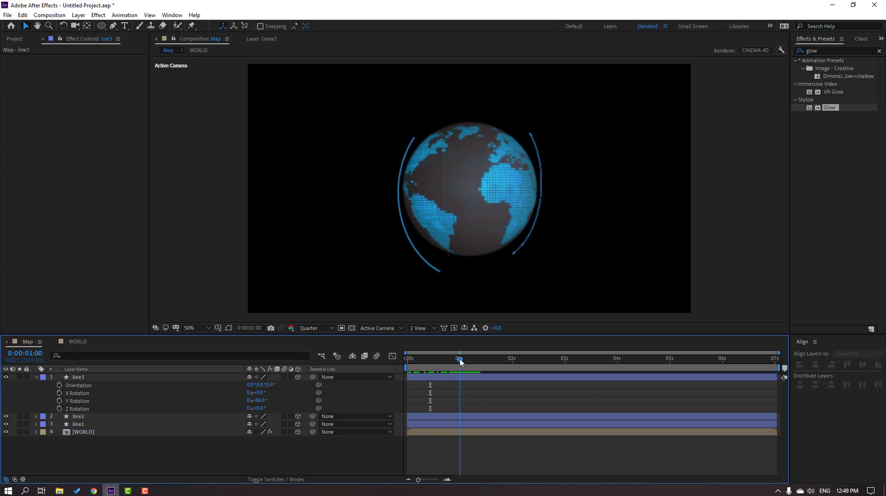
pyautogui.click(79, 378)
pyautogui.hotkey('ctrl', 'd')
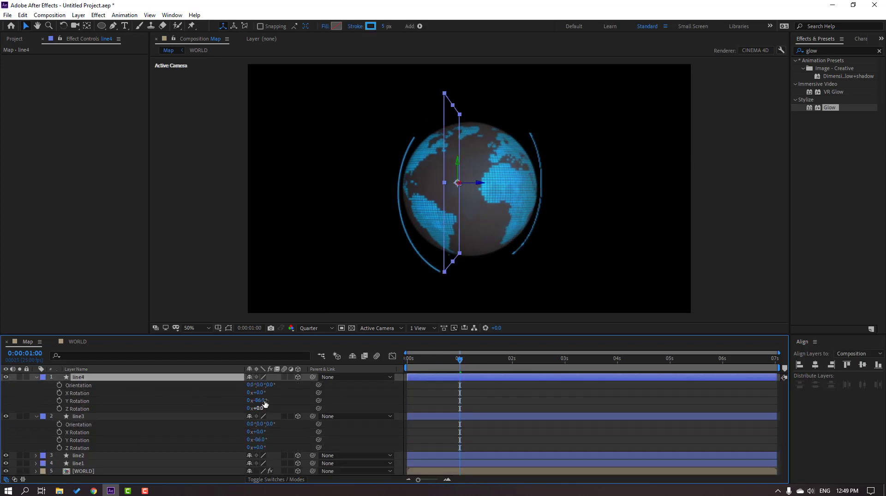
# Turn line4 to -112° Y rotation and review the arcs around 0:00:01:04.
pyautogui.moveTo(261, 401); pyautogui.dragTo(250, 400)
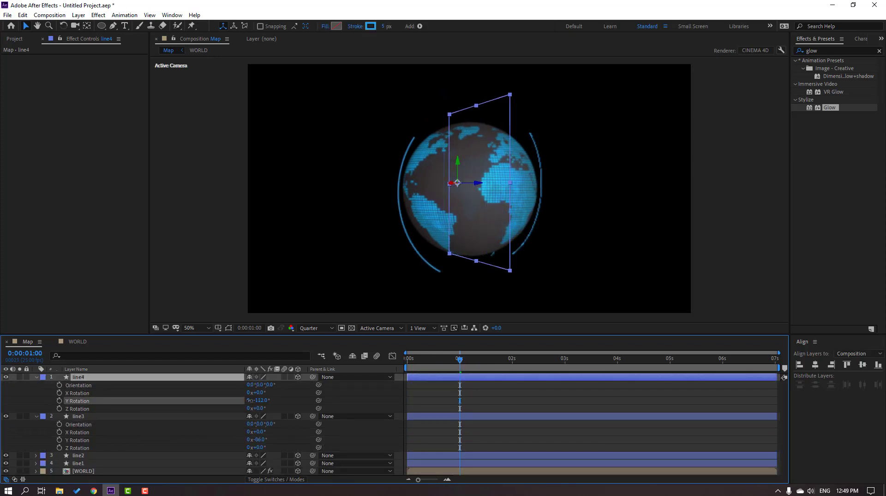
pyautogui.click(37, 377)
pyautogui.click(36, 385)
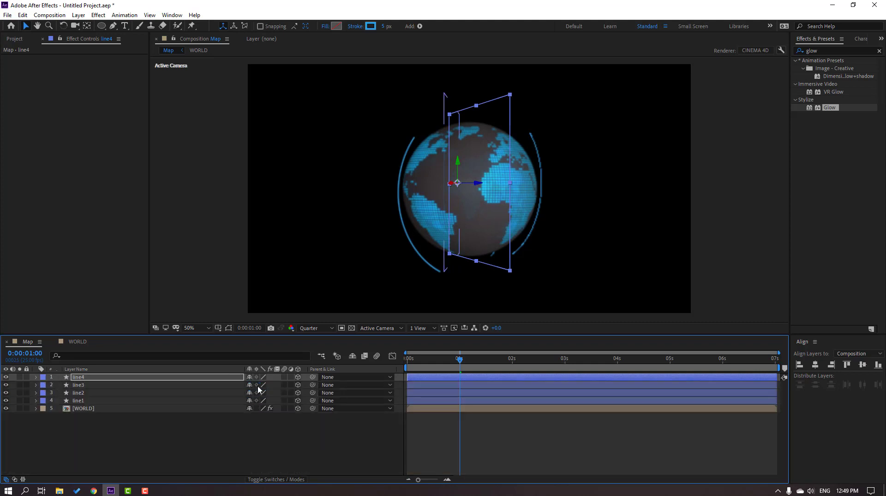
pyautogui.moveTo(409, 368); pyautogui.dragTo(430, 394)
pyautogui.click(430, 387)
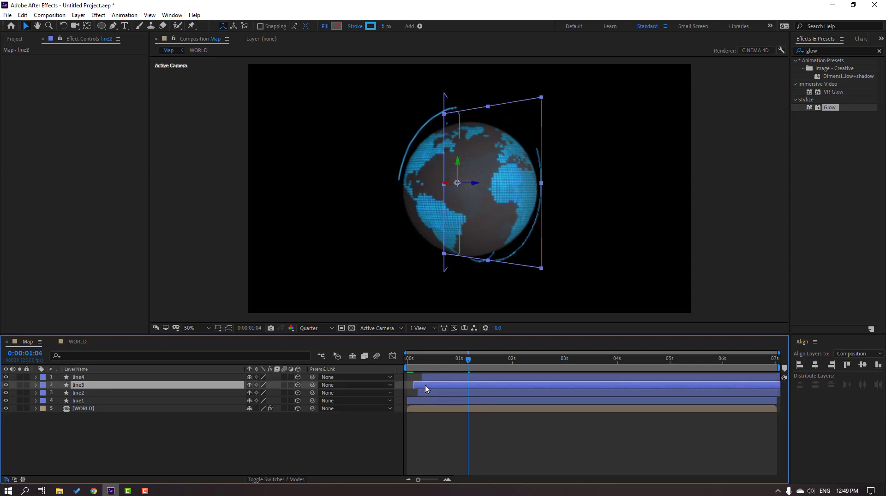
pyautogui.click(432, 363)
pyautogui.moveTo(431, 364)
pyautogui.mouseDown()
pyautogui.moveTo(455, 364)
pyautogui.moveTo(436, 364)
pyautogui.mouseUp()
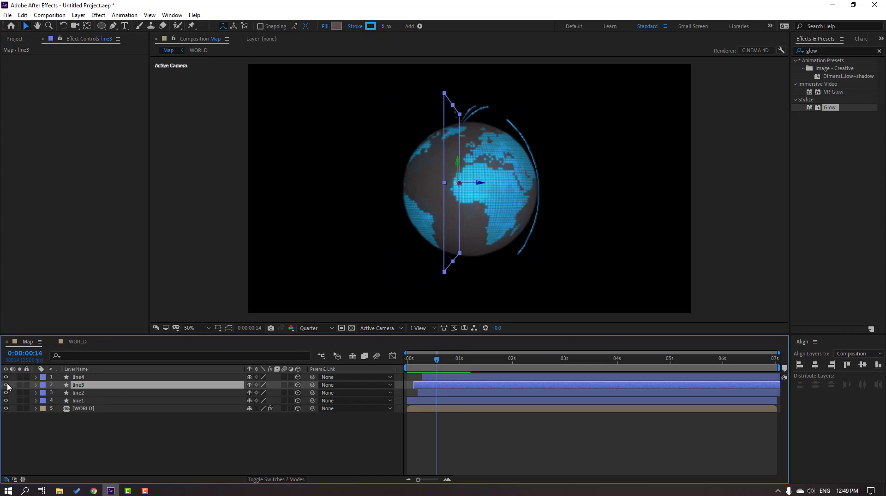
# Change line4's Y rotation to -59° and play back the four arcs.
pyautogui.hotkey('ctrl', 'Up')
pyautogui.press('F2')
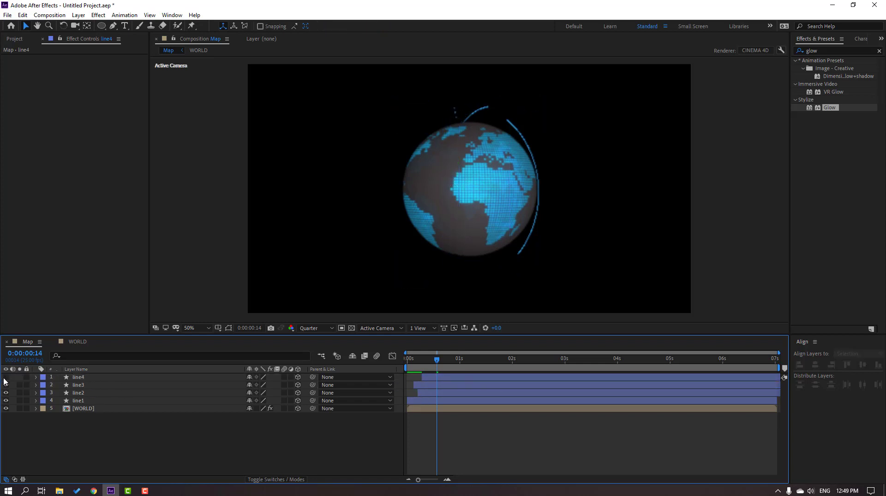
pyautogui.hotkey('ctrl', 'Up')
pyautogui.press('r')
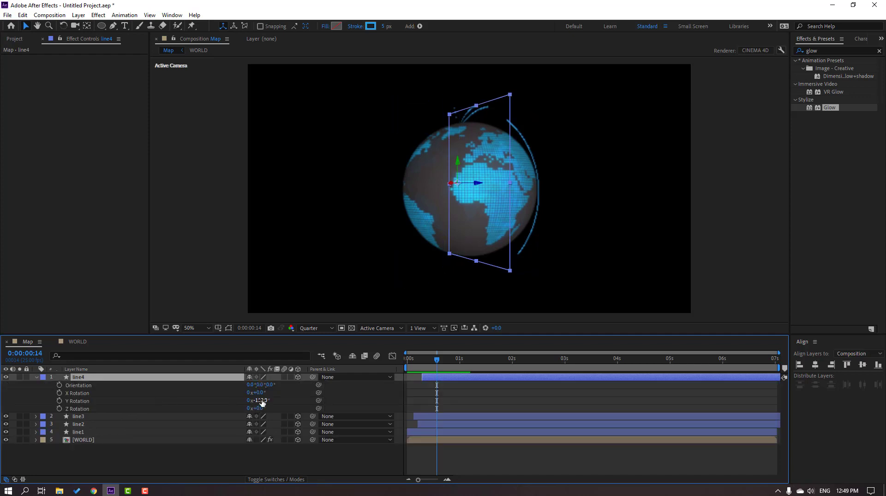
pyautogui.moveTo(261, 402); pyautogui.dragTo(282, 396)
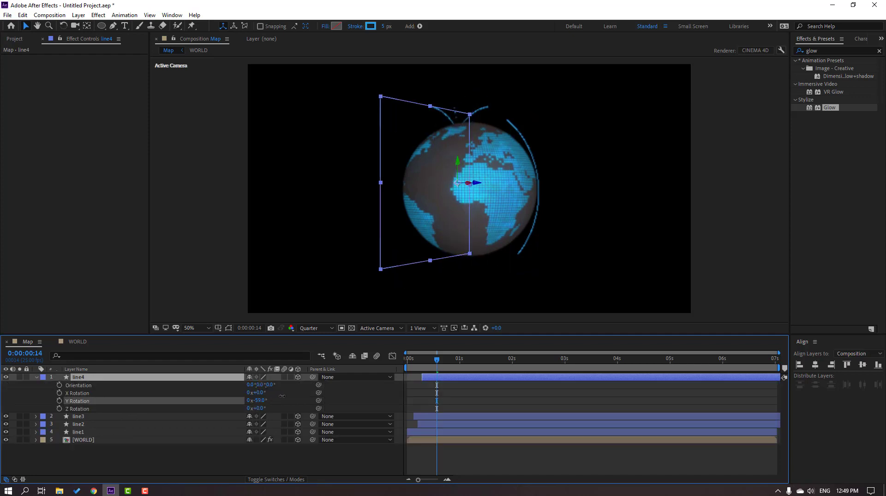
pyautogui.click(451, 403)
pyautogui.moveTo(414, 366); pyautogui.dragTo(455, 369)
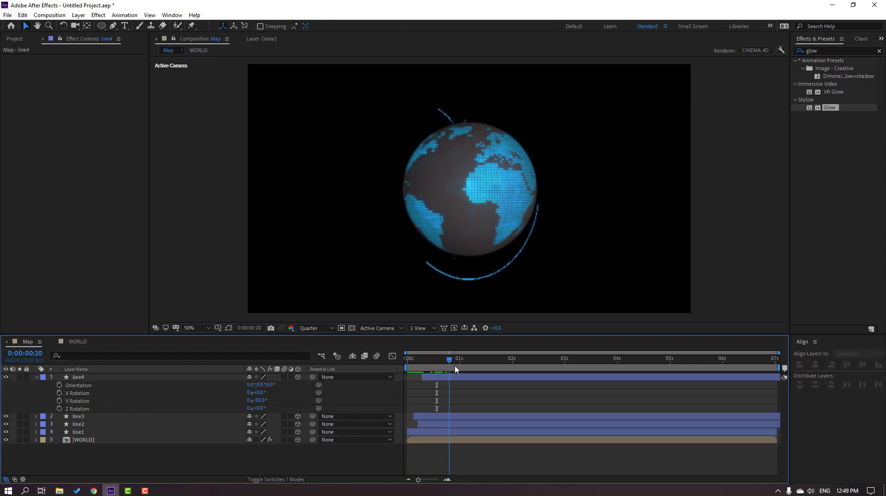
pyautogui.press('space')
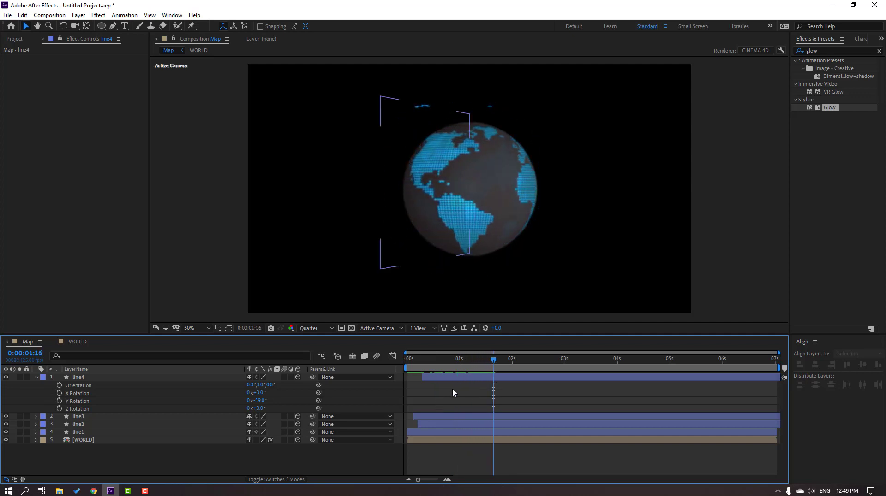
# Move the playhead to 0:00:01:20 and select line1 through line4.
pyautogui.click(36, 378)
pyautogui.moveTo(499, 365); pyautogui.dragTo(503, 363)
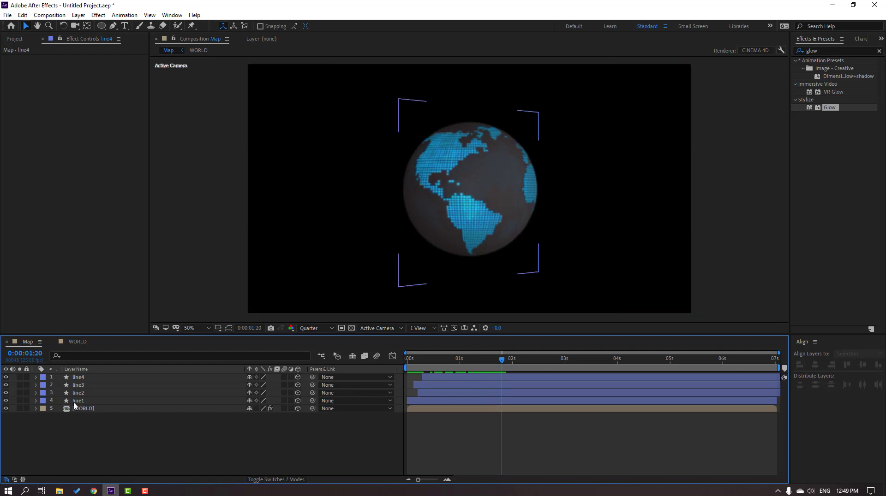
pyautogui.click(76, 401)
pyautogui.keyDown('shift'); pyautogui.click(79, 377); pyautogui.keyUp('shift')
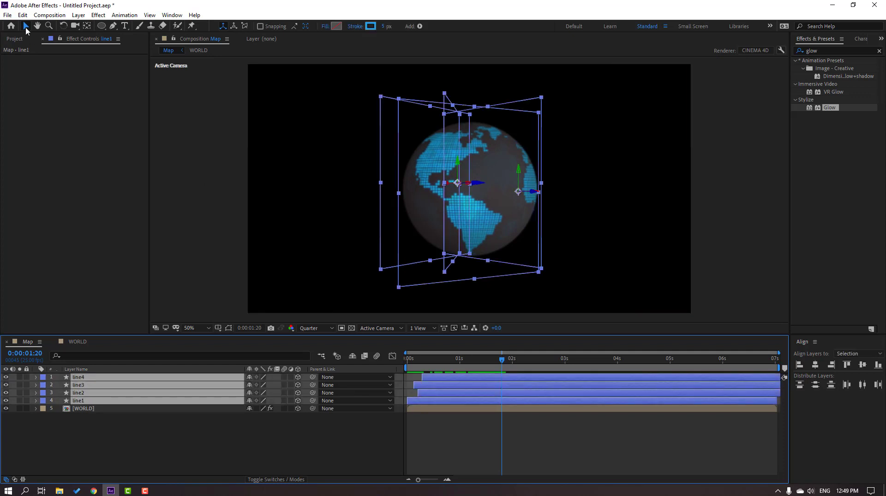
# Split the four arc layers at 1:20 and move line5–line8 to the top of the stack.
pyautogui.click(23, 15)
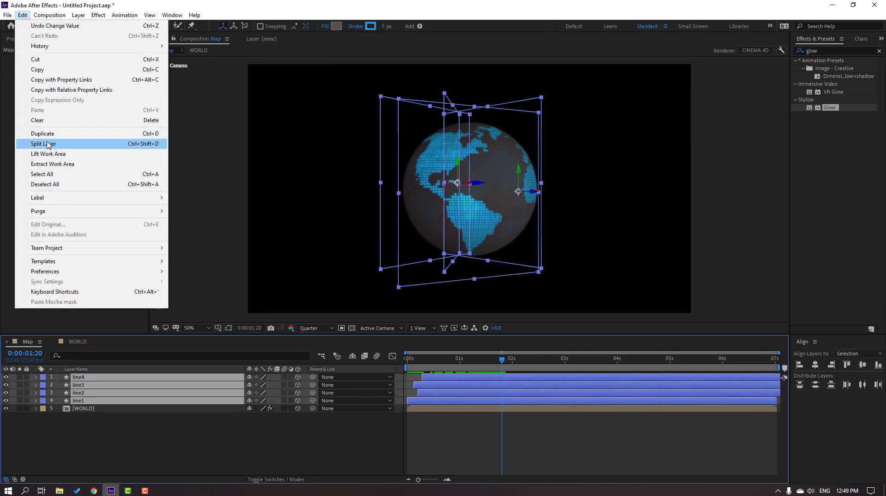
pyautogui.click(145, 147)
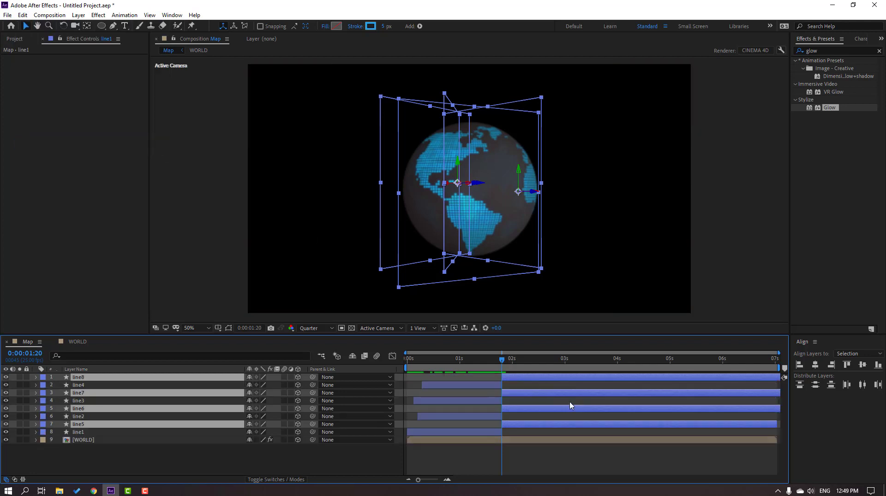
pyautogui.hotkey('ctrl', 'z')
pyautogui.hotkey('ctrl', 'z')
pyautogui.hotkey('ctrl', 'z')
pyautogui.hotkey('ctrl', 'z')
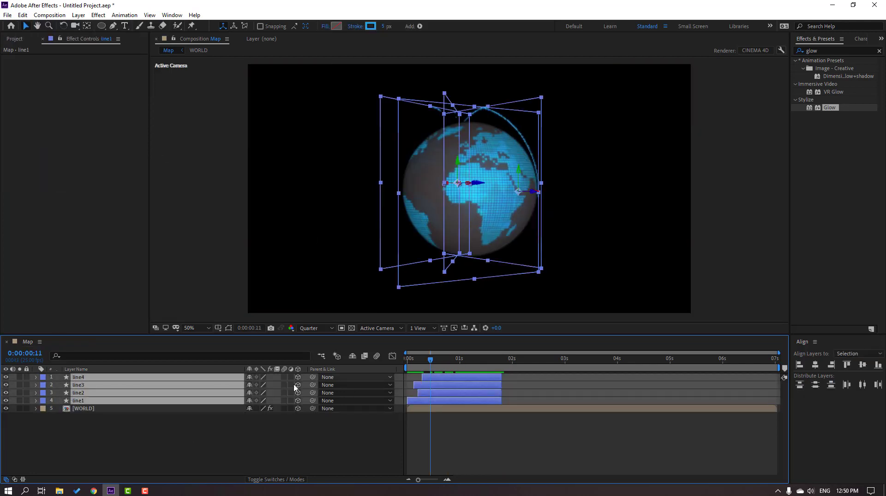
pyautogui.hotkey('ctrl', 'shift', 'd')
pyautogui.moveTo(77, 398); pyautogui.dragTo(493, 376)
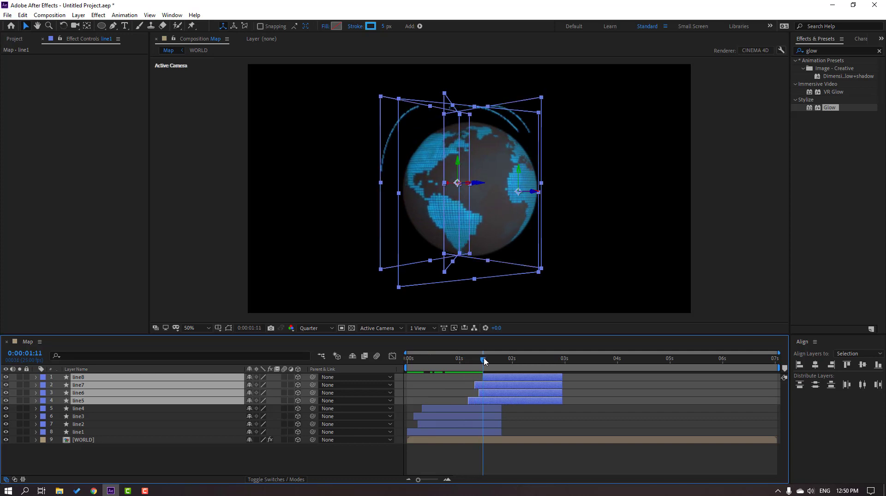
# Shift line5–line8 later, then duplicate them into line9–line12 starting near 3 seconds.
pyautogui.moveTo(497, 386); pyautogui.dragTo(554, 364)
pyautogui.click(468, 360)
pyautogui.hotkey('ctrl', 'shift', 'a')
pyautogui.click(527, 401)
pyautogui.keyDown('shift'); pyautogui.click(527, 378); pyautogui.keyUp('shift')
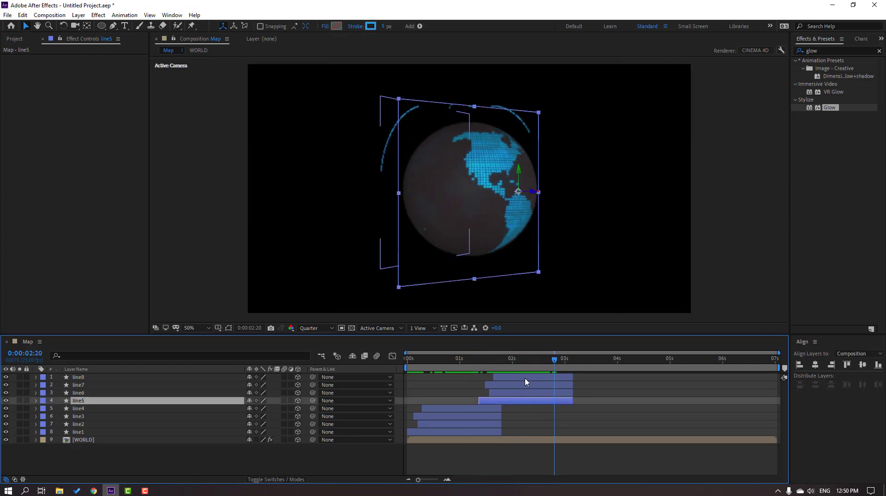
pyautogui.hotkey('ctrl', 'd')
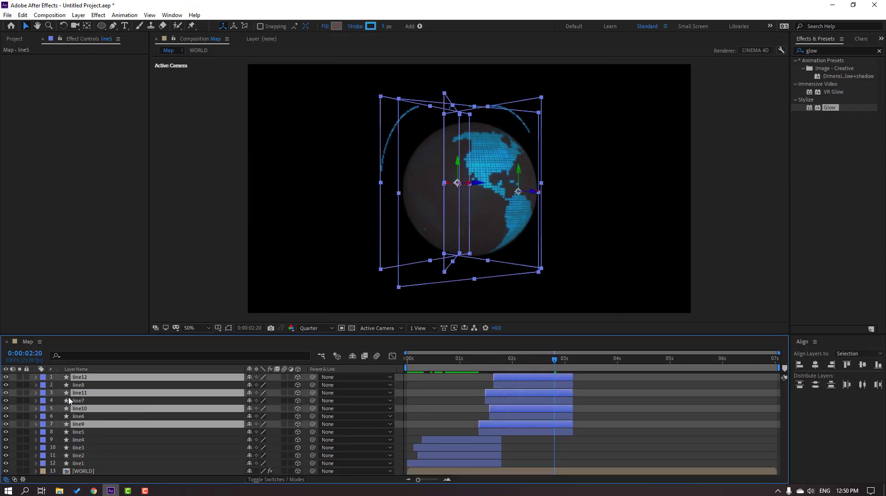
pyautogui.hotkey('ctrl', 'shift', ']')
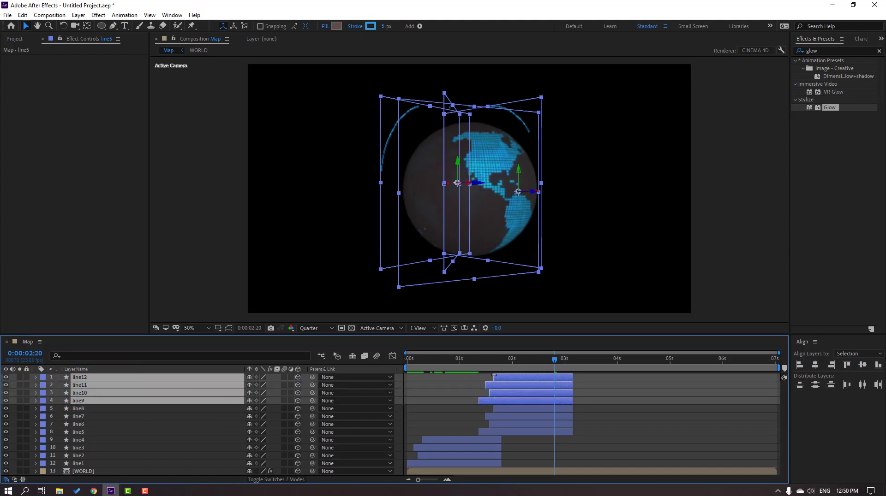
pyautogui.moveTo(493, 376); pyautogui.dragTo(609, 361)
# Duplicate into line13–line16 and line17–line20, staggering each group to the composition's end.
pyautogui.hotkey('ctrl', 'd')
pyautogui.moveTo(83, 395); pyautogui.dragTo(87, 381)
pyautogui.moveTo(629, 383); pyautogui.dragTo(645, 383)
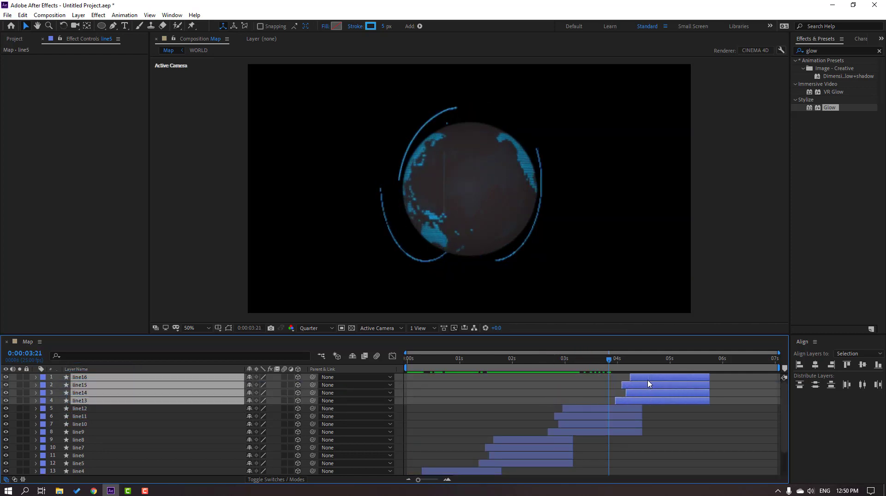
pyautogui.hotkey('ctrl', 'd')
pyautogui.moveTo(83, 394); pyautogui.dragTo(85, 382)
pyautogui.moveTo(672, 380); pyautogui.dragTo(740, 380)
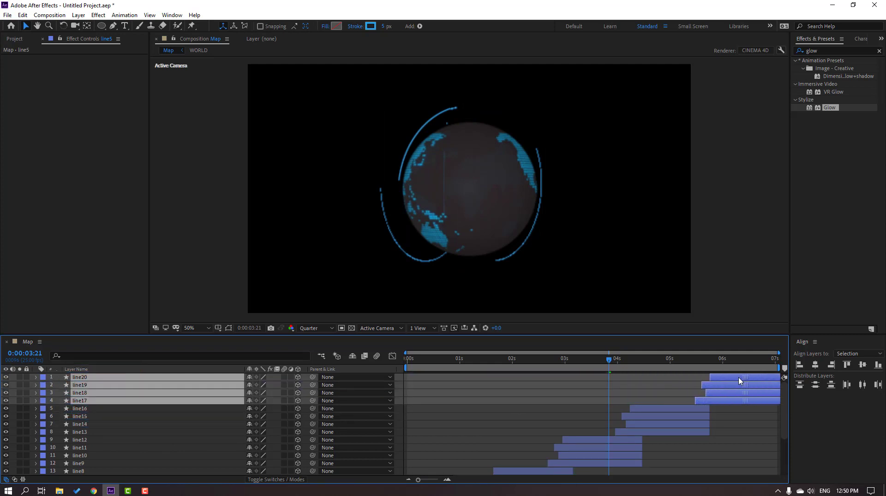
# Preview the cascade at 25% viewer zoom and enlarge the timeline to show all layers.
pyautogui.click(747, 417)
pyautogui.press('space')
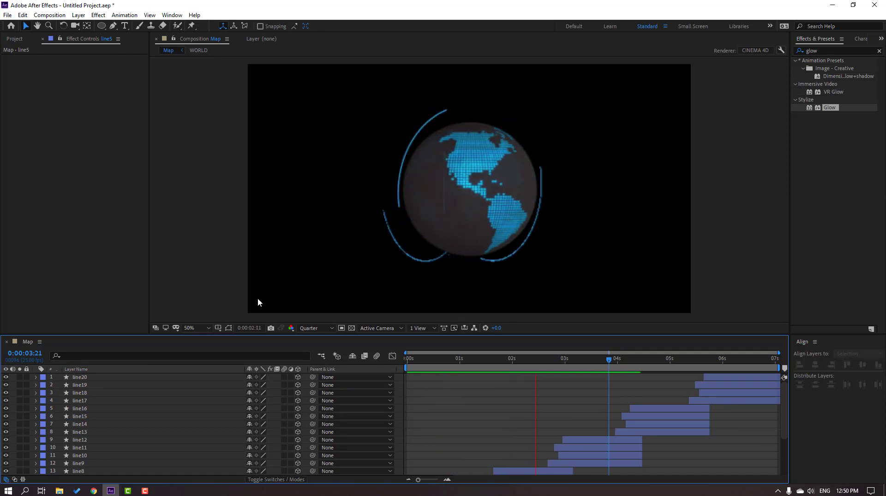
pyautogui.press(',')
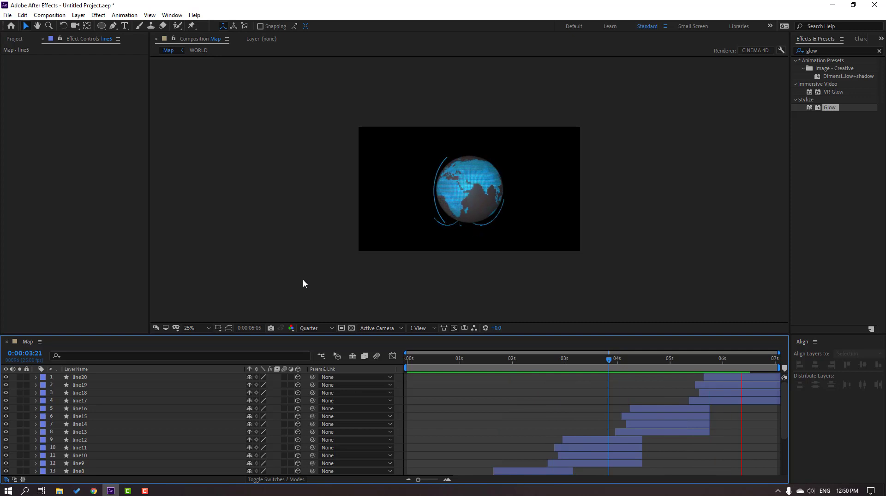
pyautogui.press('space')
pyautogui.press('Home')
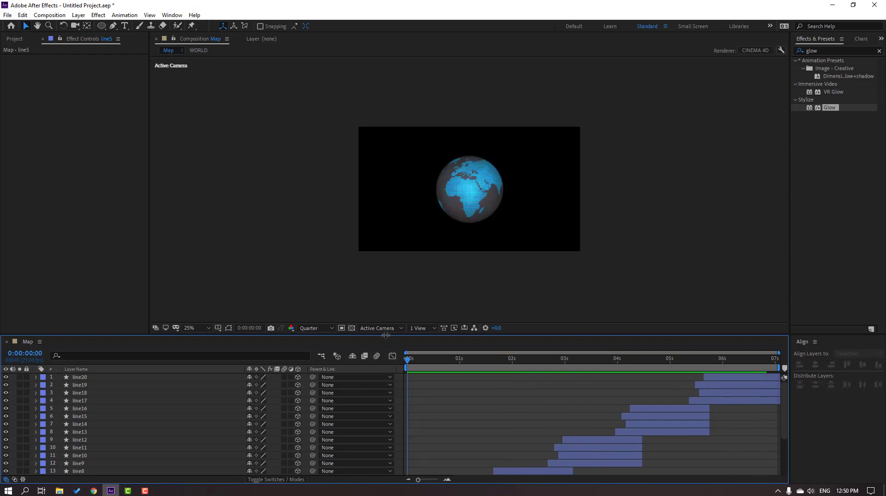
pyautogui.moveTo(385, 335); pyautogui.dragTo(387, 250)
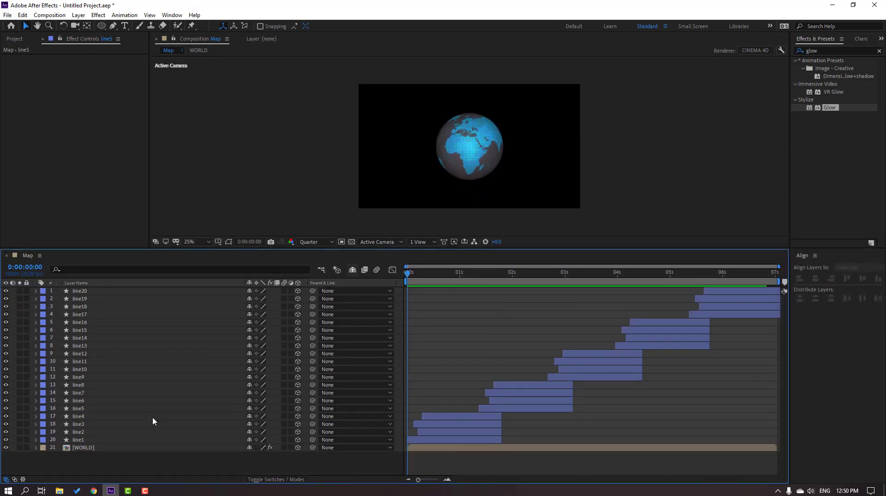
# Create a new solid named BG and move it to the bottom of the layer stack.
pyautogui.rightClick(82, 470)
pyautogui.moveTo(161, 363)
pyautogui.click(217, 389)
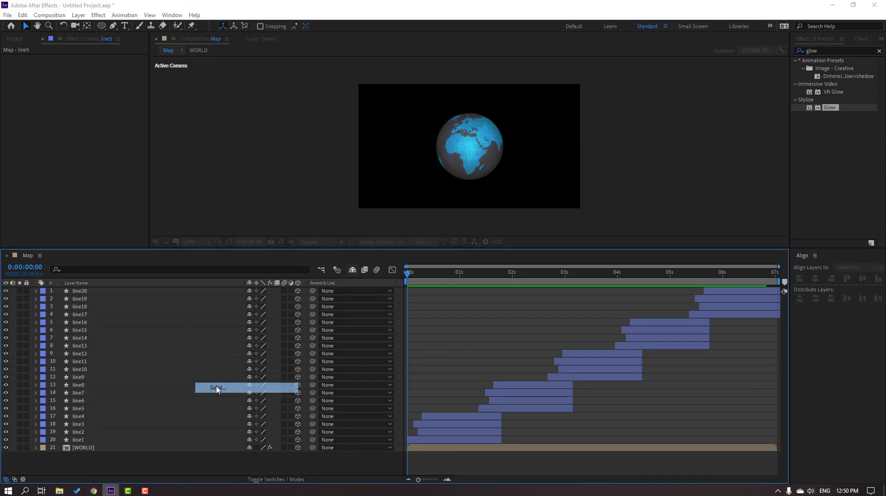
pyautogui.write('BG')
pyautogui.click(383, 330)
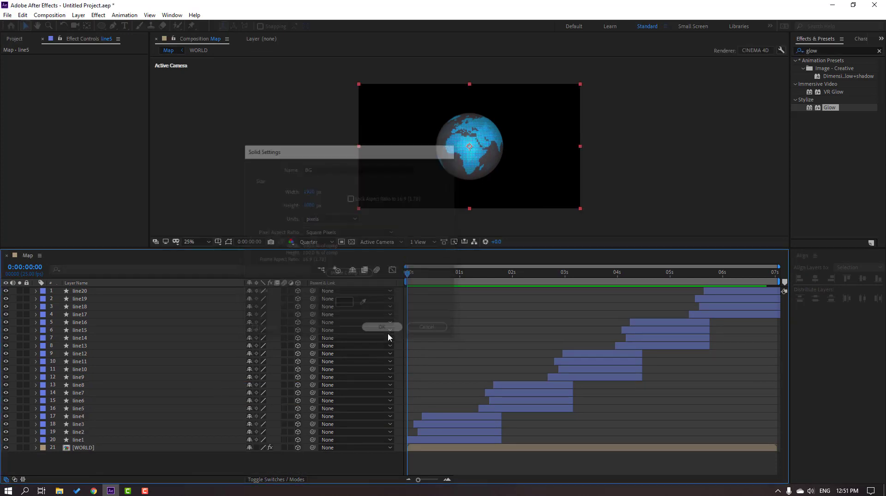
pyautogui.moveTo(156, 293); pyautogui.dragTo(186, 462)
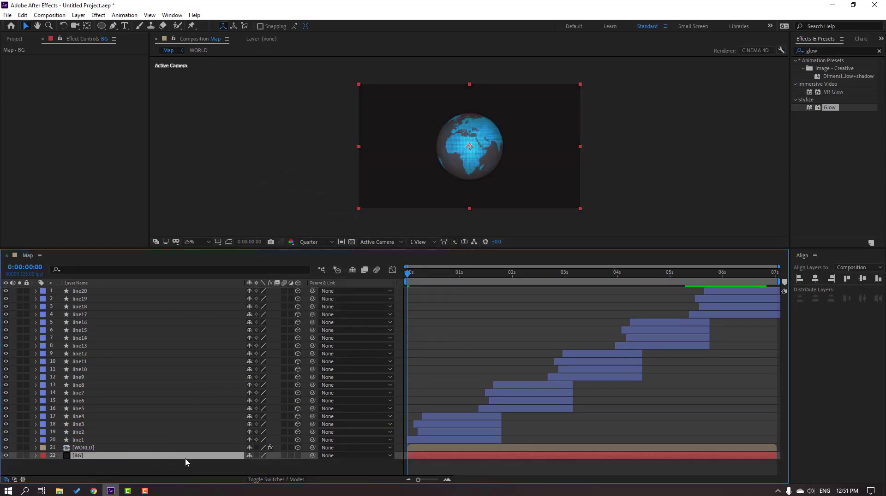
# Apply the Grid effect to the BG layer.
pyautogui.click(825, 52)
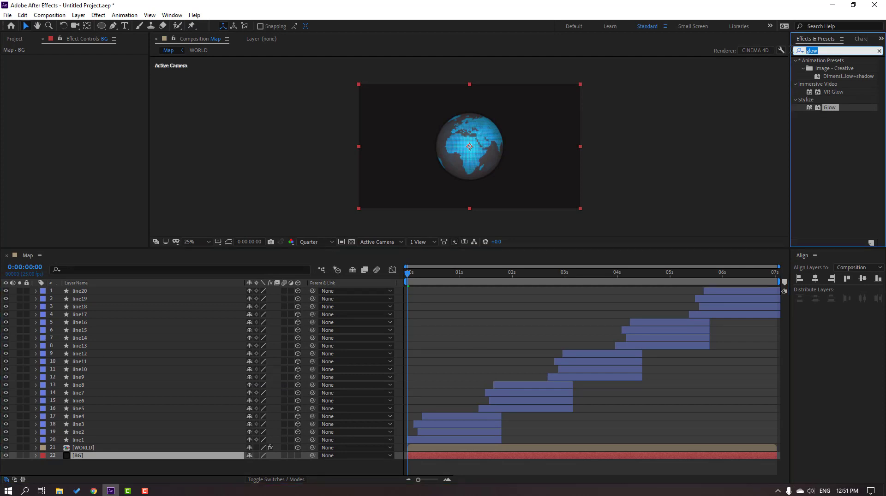
pyautogui.write('grid')
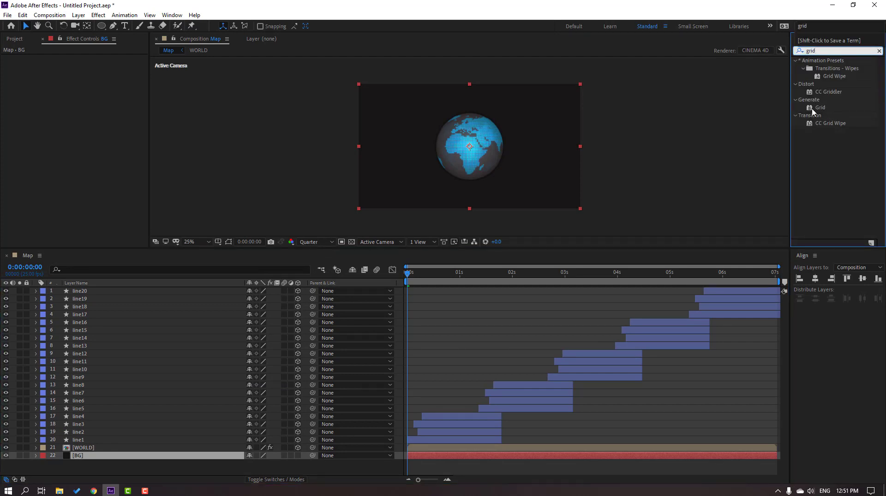
pyautogui.moveTo(820, 110); pyautogui.dragTo(854, 121)
pyautogui.moveTo(102, 432); pyautogui.dragTo(87, 456)
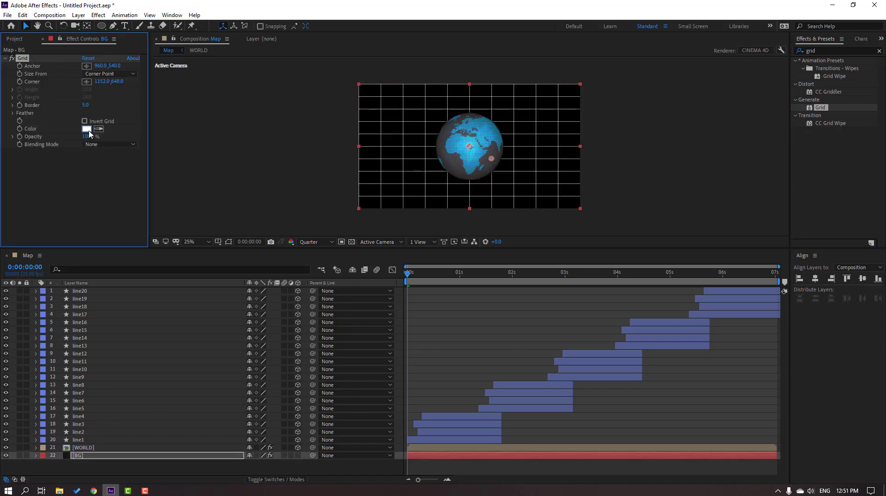
# Set the Grid colour to light blue.
pyautogui.click(86, 129)
pyautogui.click(209, 342)
pyautogui.click(118, 305)
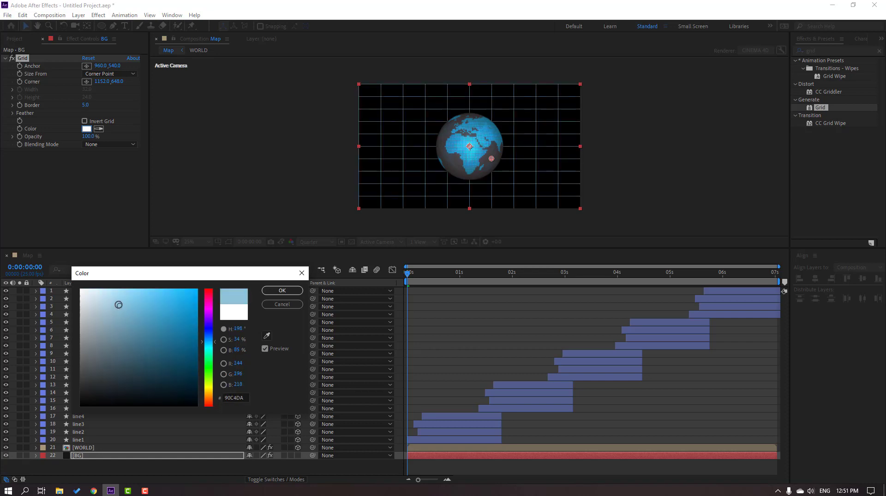
pyautogui.click(282, 290)
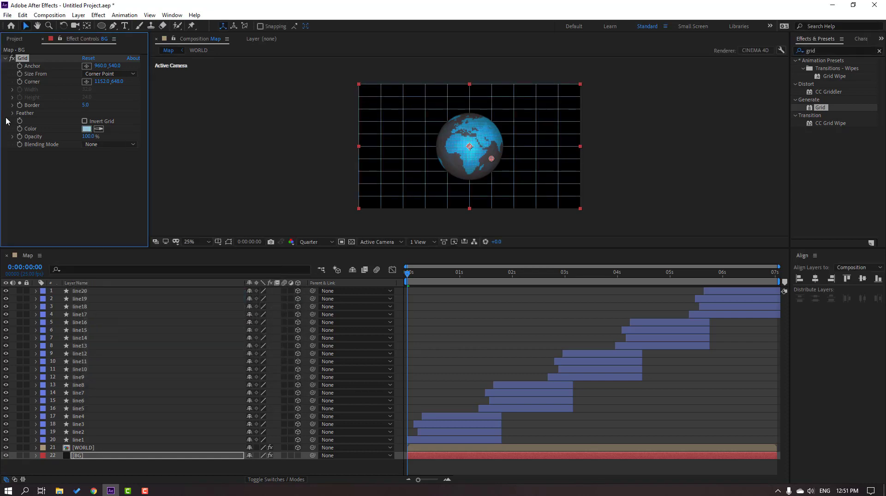
# Set Grid Size From to Width Slider, with Width 73.9 and Border 2.0.
pyautogui.click(91, 75)
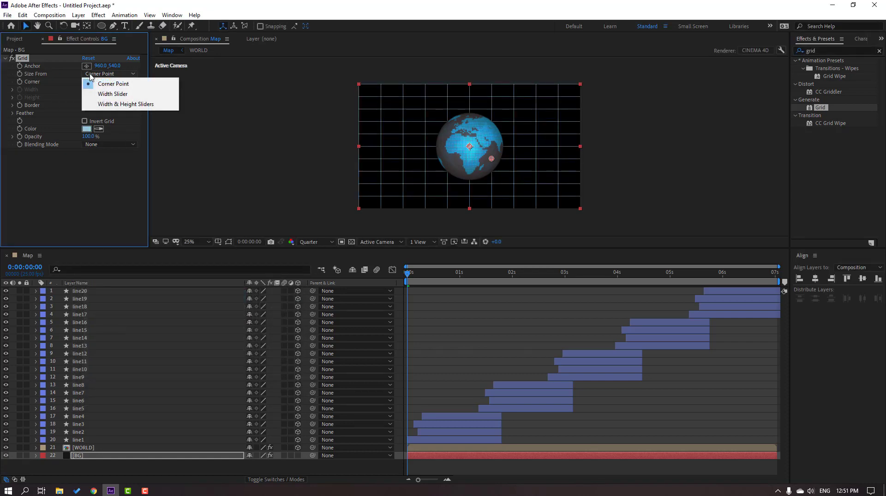
pyautogui.click(110, 95)
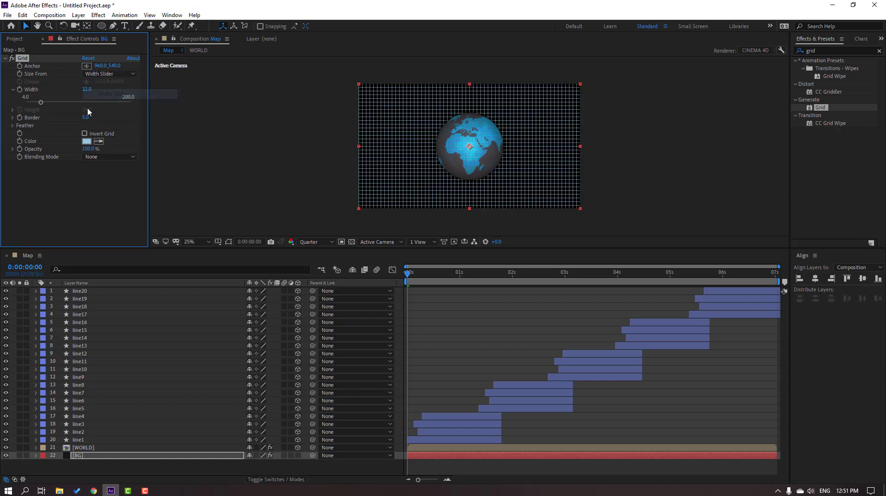
pyautogui.moveTo(45, 103); pyautogui.dragTo(63, 104)
pyautogui.press('.')
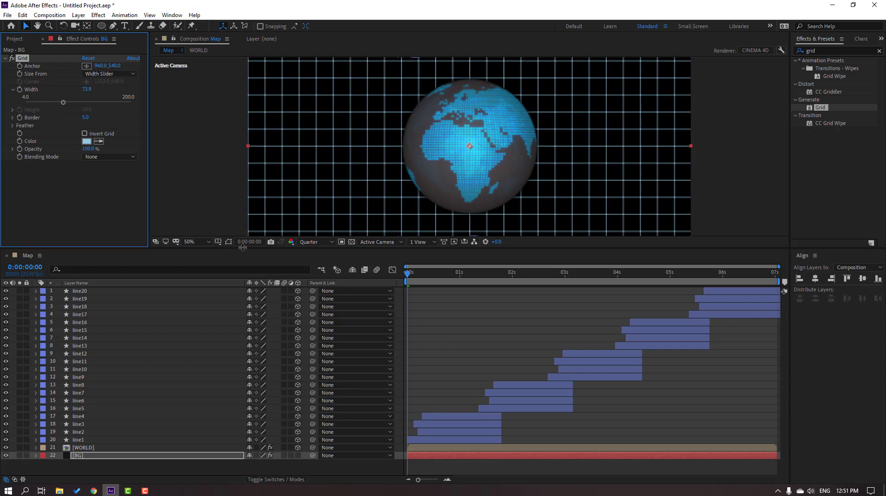
pyautogui.moveTo(244, 249); pyautogui.dragTo(216, 338)
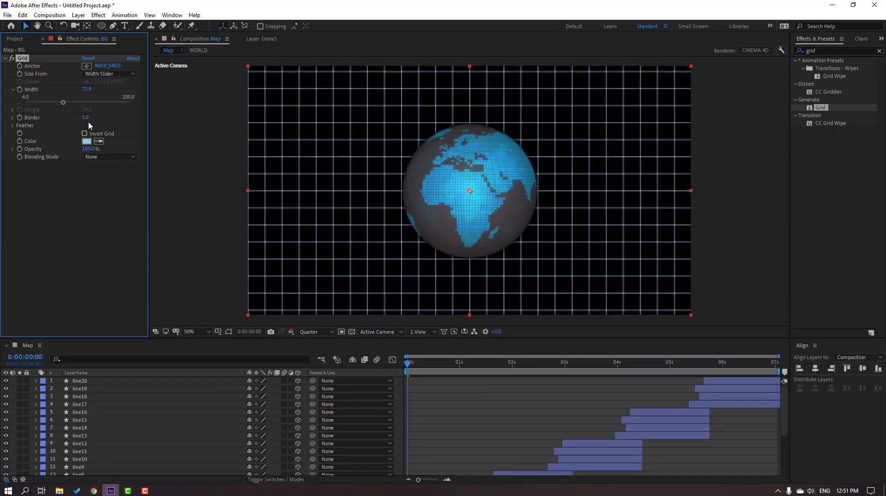
pyautogui.moveTo(85, 117); pyautogui.dragTo(83, 117)
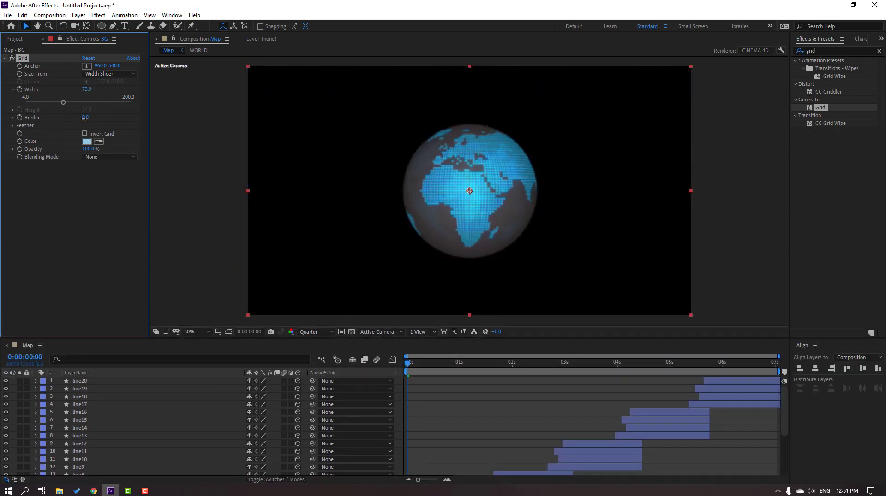
pyautogui.click(84, 117)
pyautogui.press('Return')
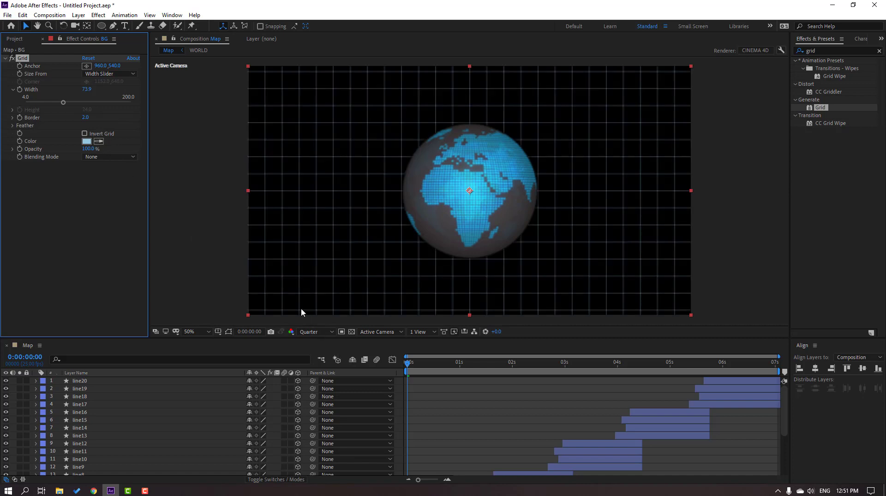
pyautogui.moveTo(208, 343); pyautogui.dragTo(242, 245)
pyautogui.click(96, 459)
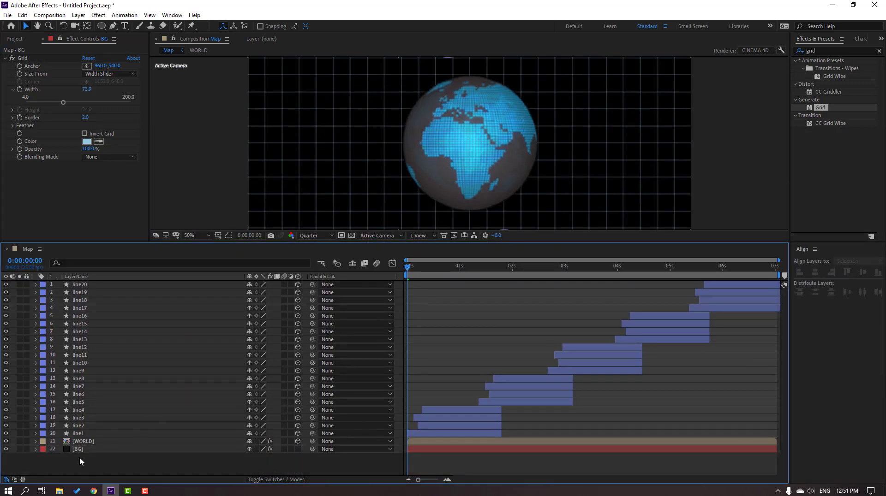
# Duplicate the BG layer and rename the copy 'grid'.
pyautogui.click(78, 450)
pyautogui.hotkey('ctrl', 'd')
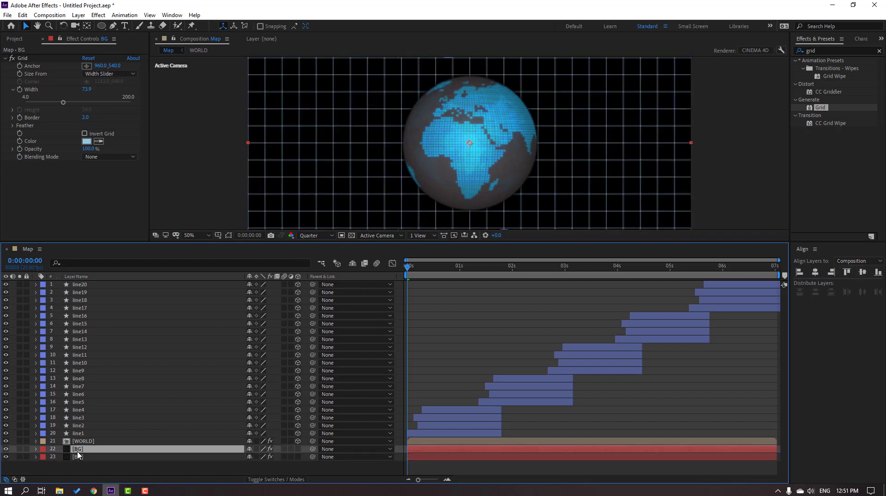
pyautogui.press('Return')
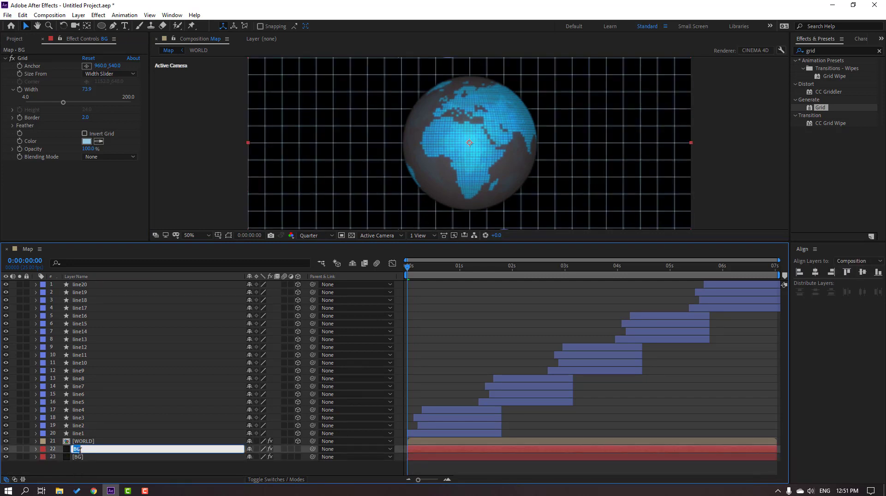
pyautogui.write('grid')
pyautogui.press('Return')
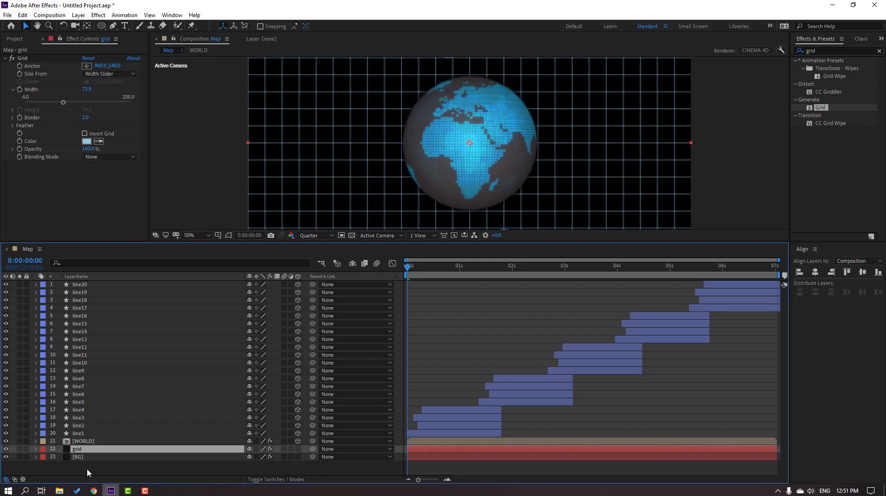
# Remove the Grid effect from BG and apply Gradient Ramp to it instead.
pyautogui.click(87, 457)
pyautogui.click(23, 58)
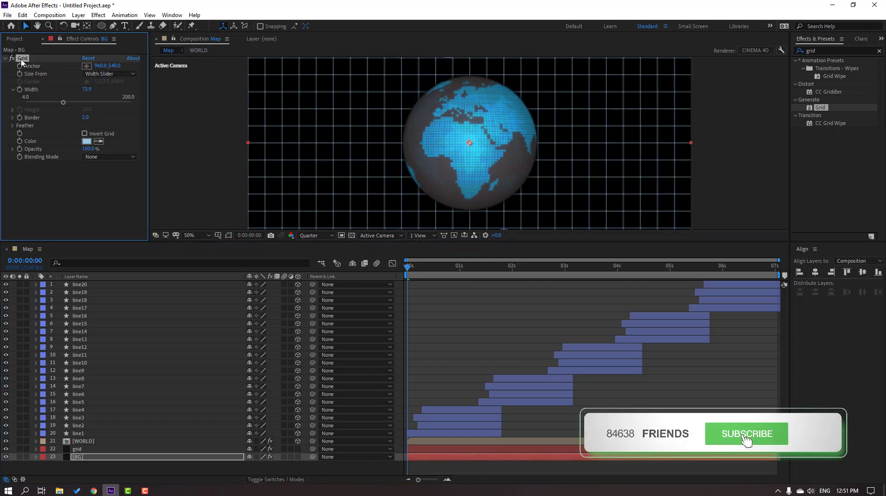
pyautogui.press('Delete')
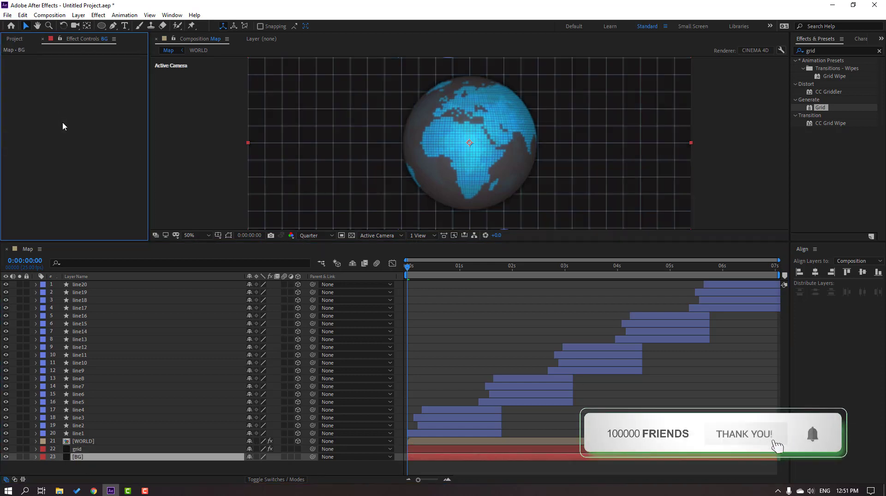
pyautogui.click(826, 51)
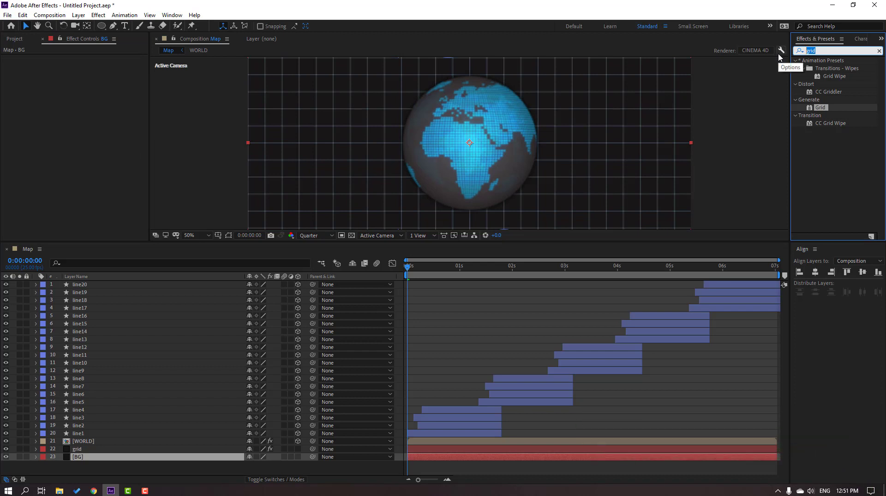
pyautogui.write('grad')
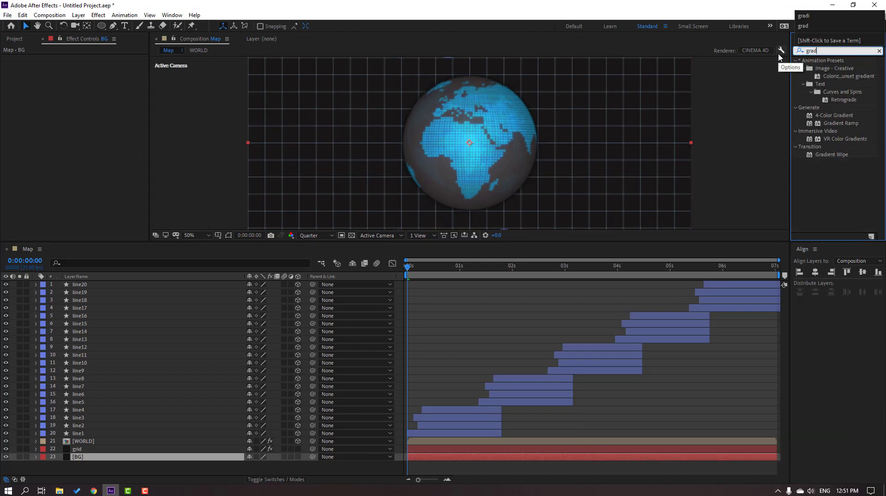
pyautogui.moveTo(840, 123); pyautogui.dragTo(102, 459)
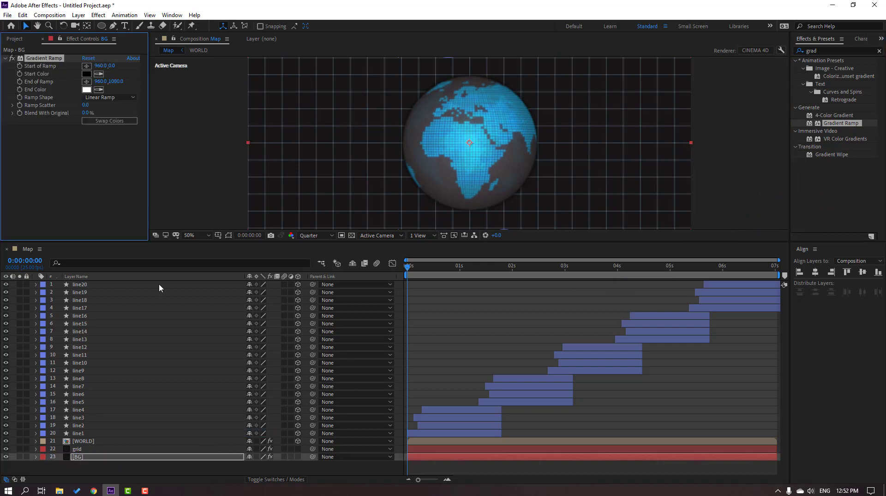
# Set the Gradient Ramp end colour to near-black and start colour to navy 071A2D.
pyautogui.click(86, 91)
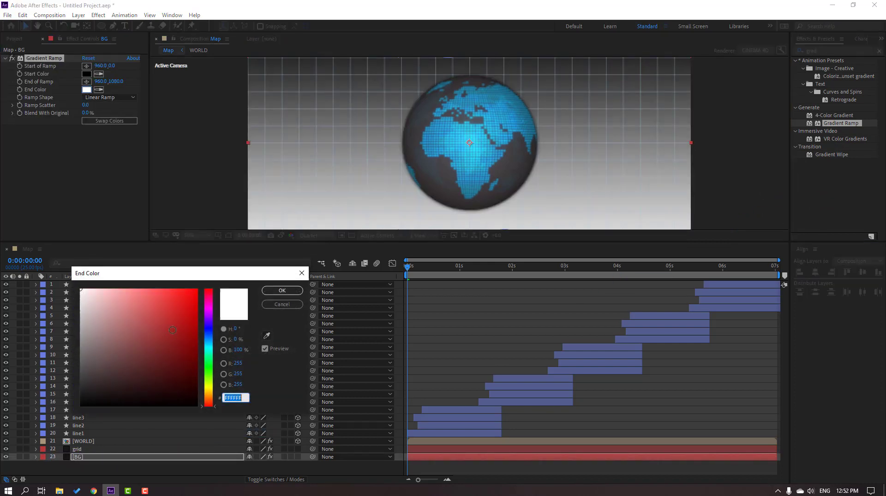
pyautogui.moveTo(210, 353); pyautogui.dragTo(210, 337)
pyautogui.moveTo(166, 381)
pyautogui.mouseDown()
pyautogui.moveTo(156, 387)
pyautogui.moveTo(167, 397)
pyautogui.mouseUp()
pyautogui.click(282, 290)
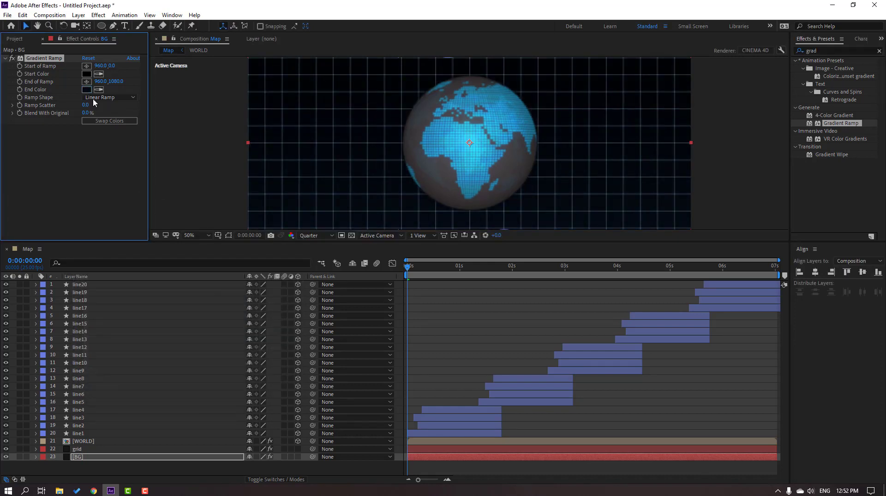
pyautogui.click(86, 75)
pyautogui.moveTo(208, 353)
pyautogui.mouseDown()
pyautogui.moveTo(208, 339)
pyautogui.moveTo(206, 345)
pyautogui.mouseUp()
pyautogui.moveTo(139, 366)
pyautogui.mouseDown()
pyautogui.moveTo(162, 365)
pyautogui.moveTo(178, 383)
pyautogui.mouseUp()
pyautogui.click(282, 290)
# Make the BG gradient a Radial Ramp and position its end point at 972.0, 1132.0.
pyautogui.moveTo(321, 242); pyautogui.dragTo(307, 319)
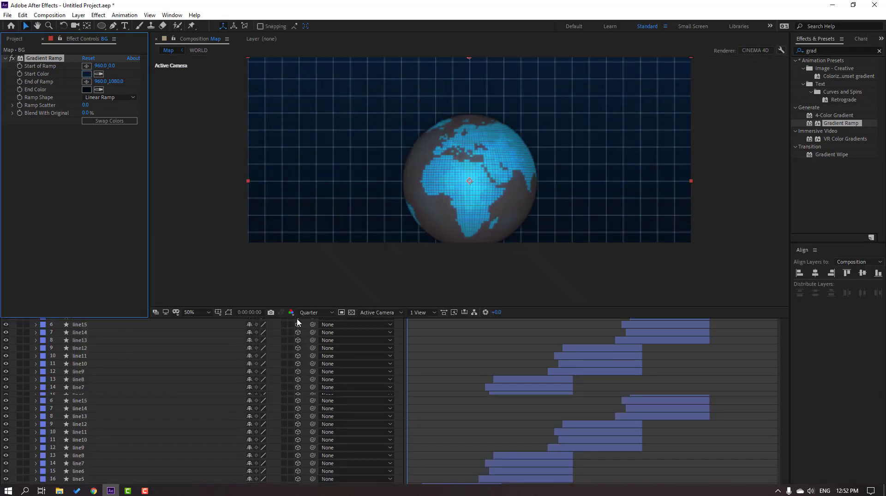
pyautogui.press('space')
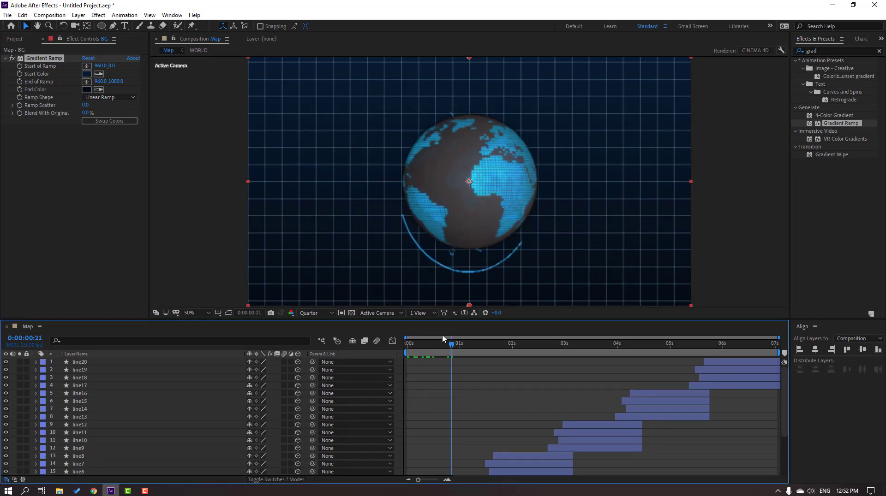
pyautogui.click(110, 97)
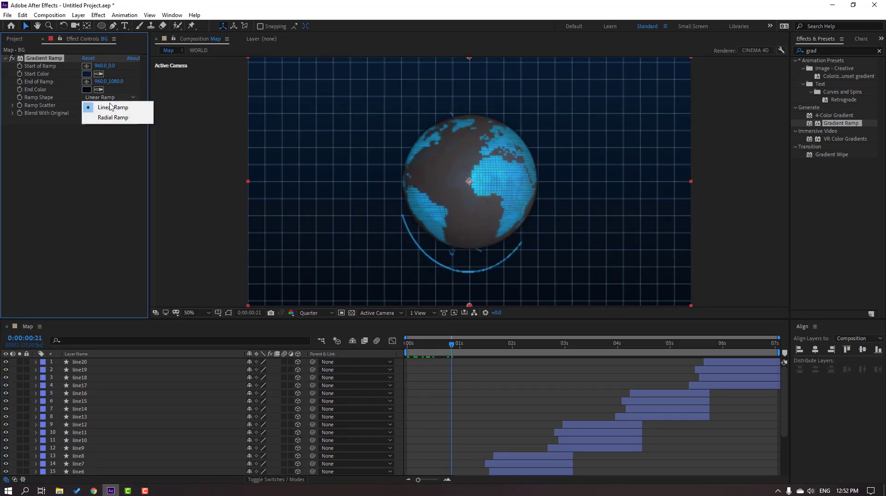
pyautogui.click(112, 117)
pyautogui.press(',')
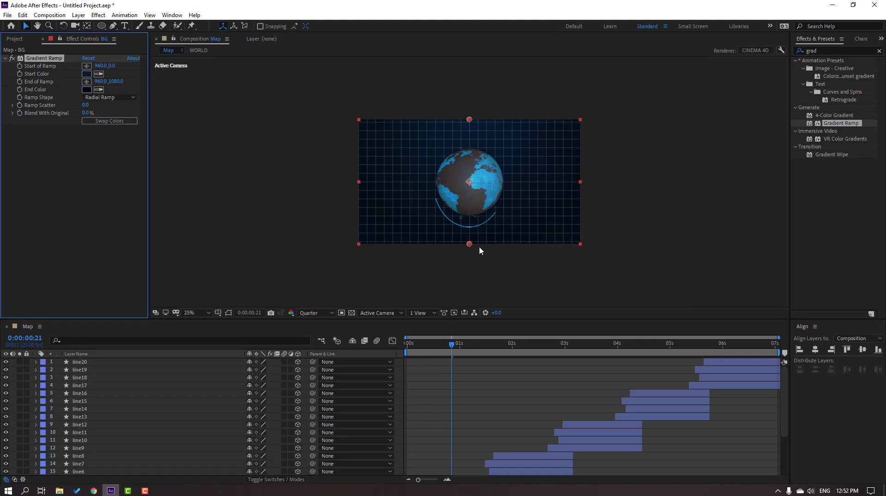
pyautogui.moveTo(469, 244); pyautogui.dragTo(471, 261)
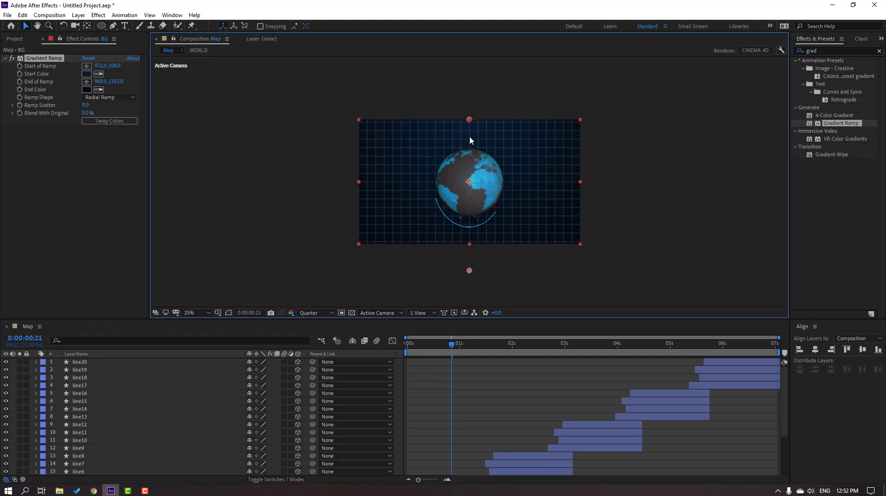
pyautogui.moveTo(471, 271); pyautogui.dragTo(470, 251)
pyautogui.press('.')
# Set the viewer resolution to Full and deselect the BG layer.
pyautogui.click(312, 316)
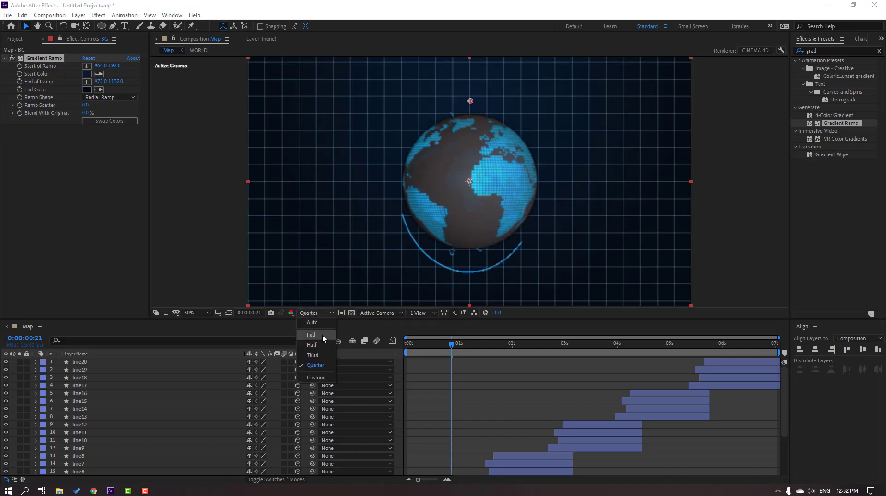
pyautogui.click(322, 334)
pyautogui.click(494, 405)
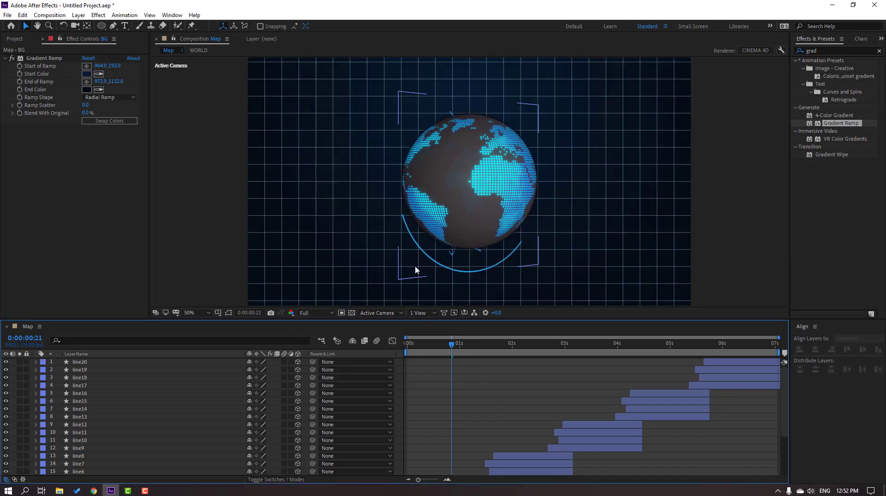
pyautogui.moveTo(323, 323); pyautogui.dragTo(337, 255)
pyautogui.click(818, 50)
# Apply Glow to the grid layer and lower its Opacity to 58%.
pyautogui.write('glow')
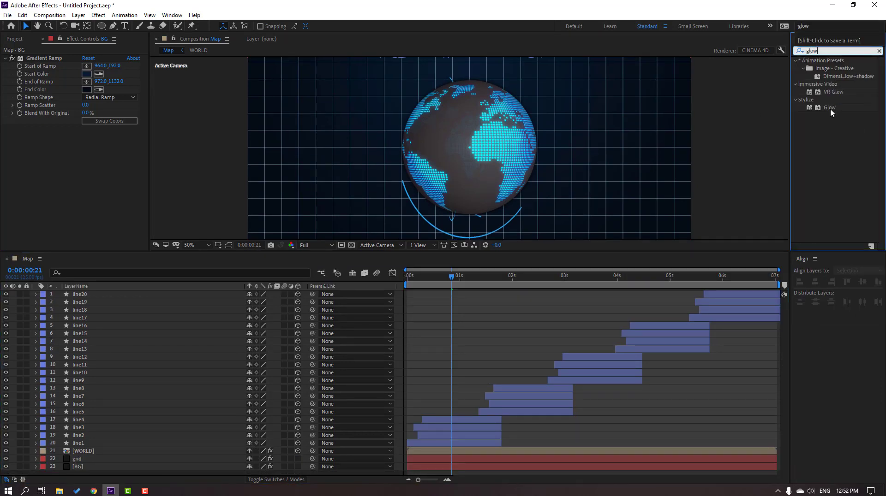
pyautogui.moveTo(830, 110); pyautogui.dragTo(69, 461)
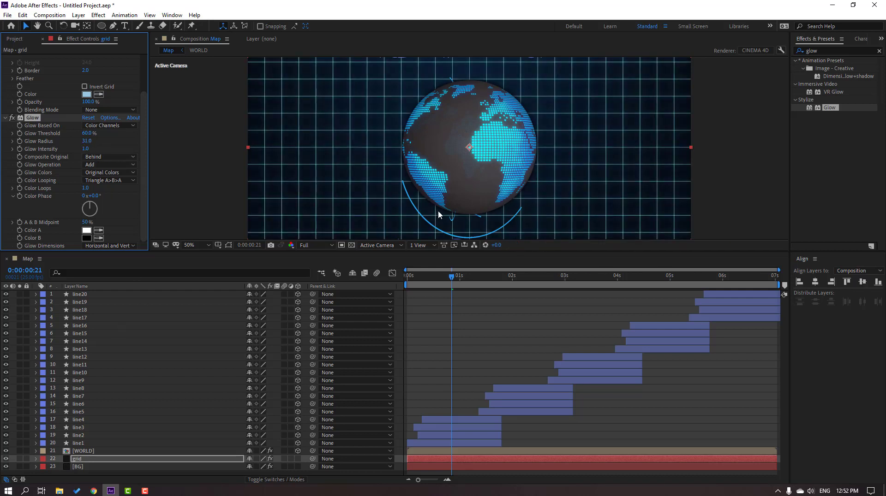
pyautogui.click(78, 461)
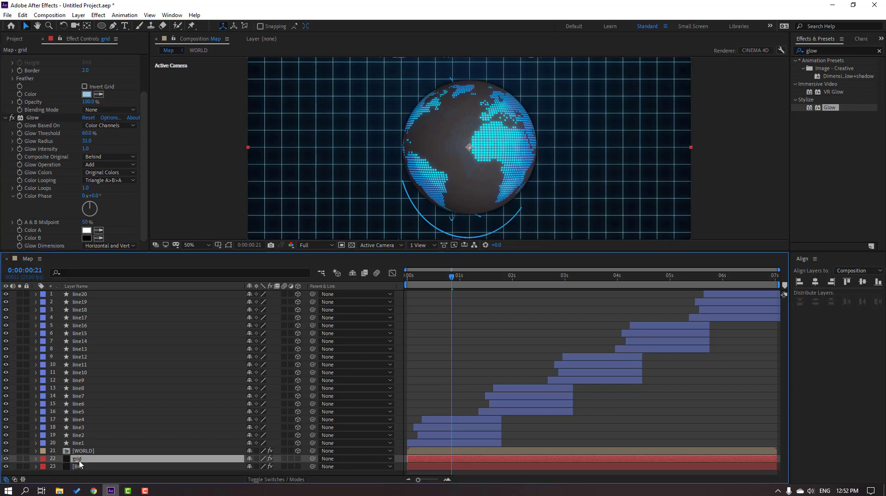
pyautogui.press('t')
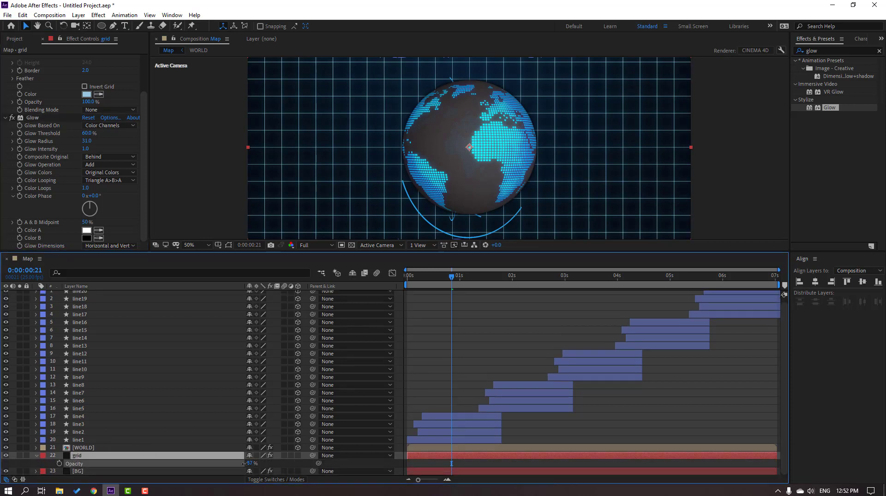
pyautogui.moveTo(240, 463); pyautogui.dragTo(219, 464)
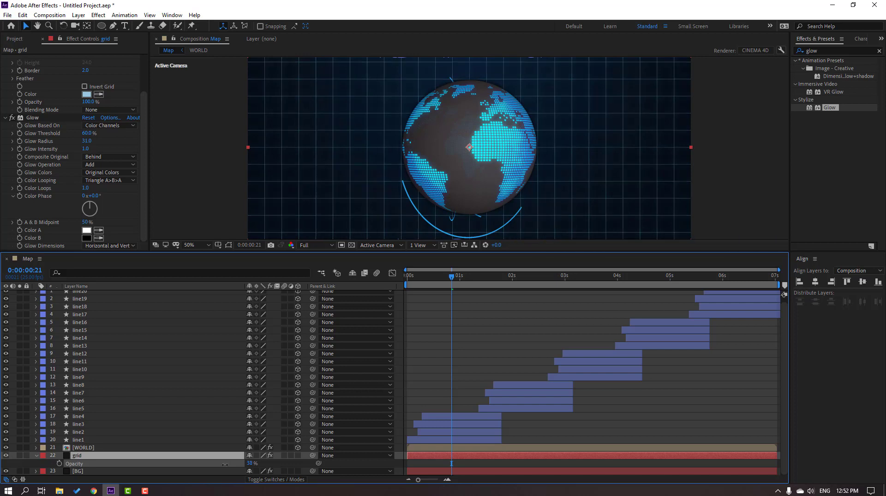